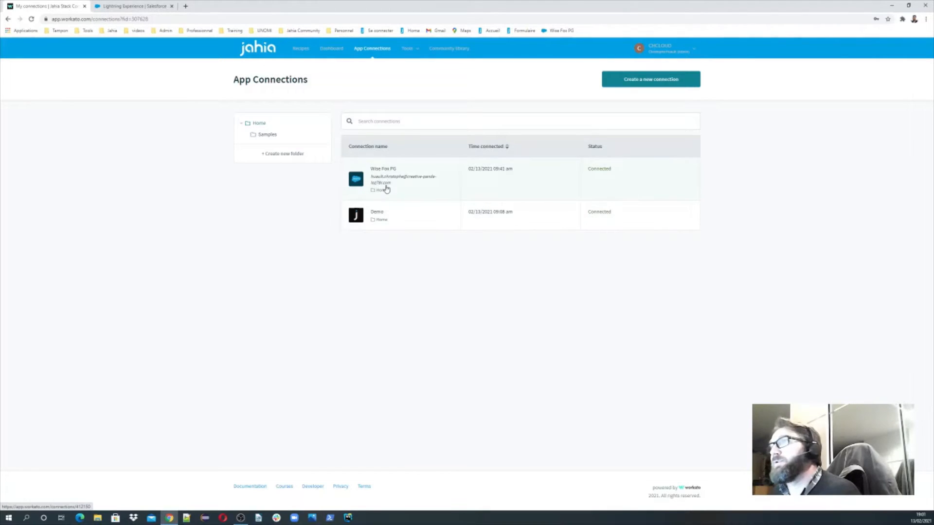
# Check the Wise Fox PG and Demo connection details, then go to the empty Recipes list
pyautogui.click(405, 180)
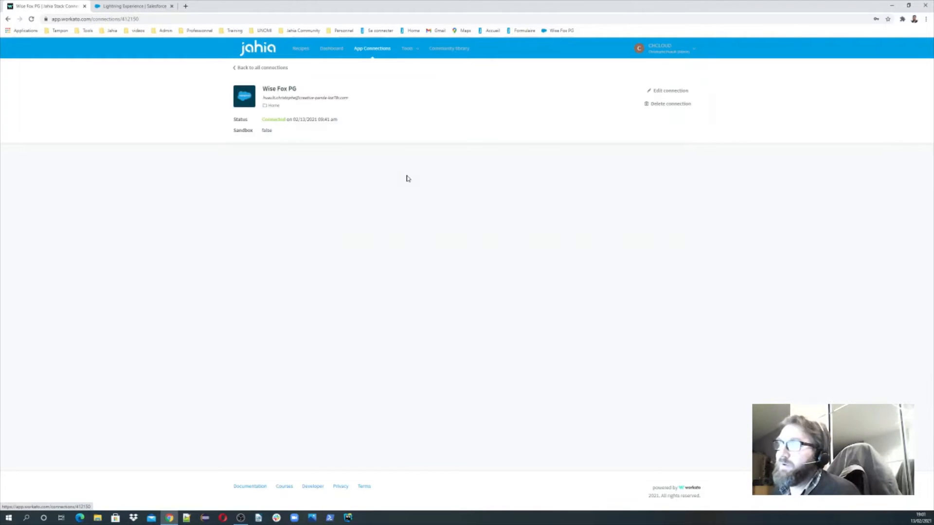
pyautogui.click(239, 68)
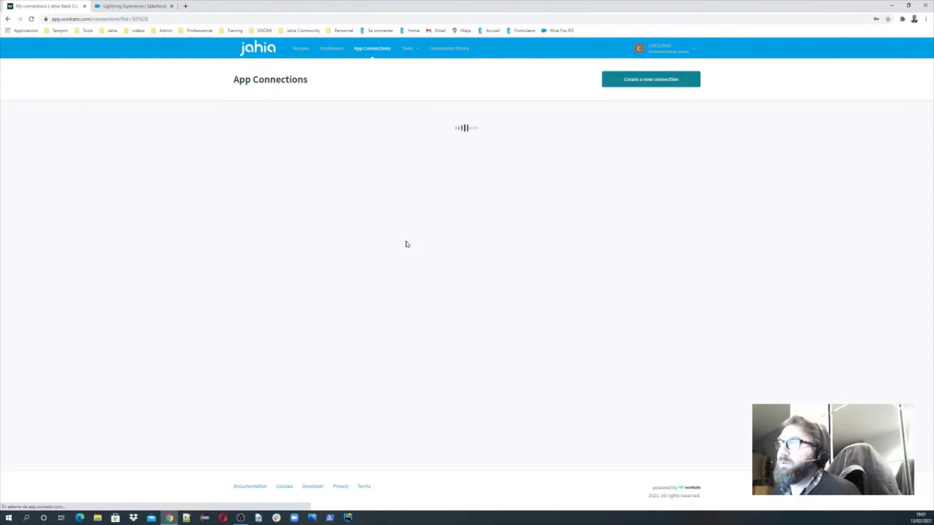
pyautogui.click(401, 218)
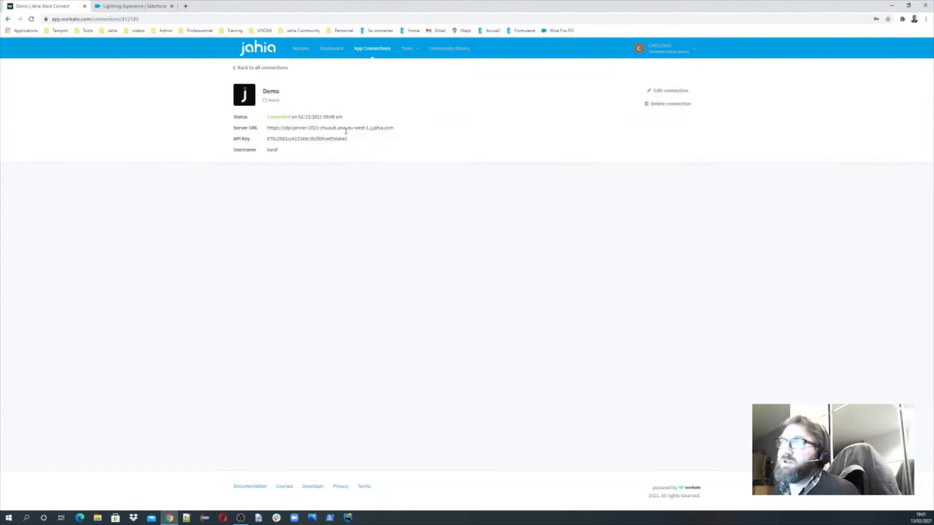
pyautogui.click(251, 69)
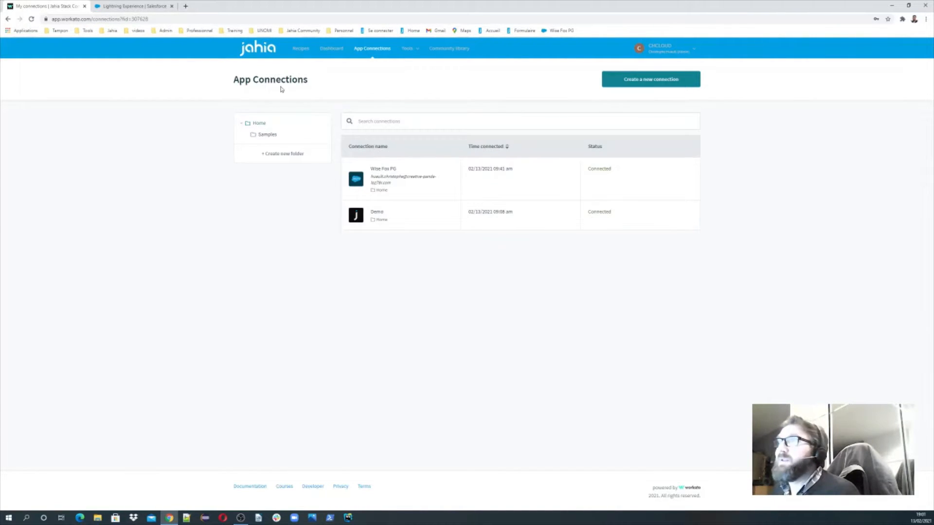
pyautogui.click(304, 50)
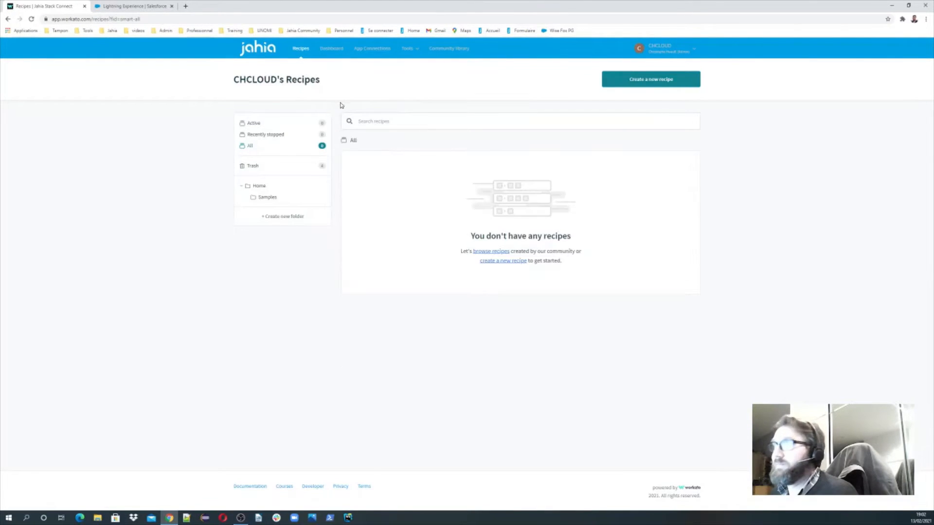
# Create the recipe 'Lead generation' in the Samples folder, triggered from an app, and start building
pyautogui.click(267, 199)
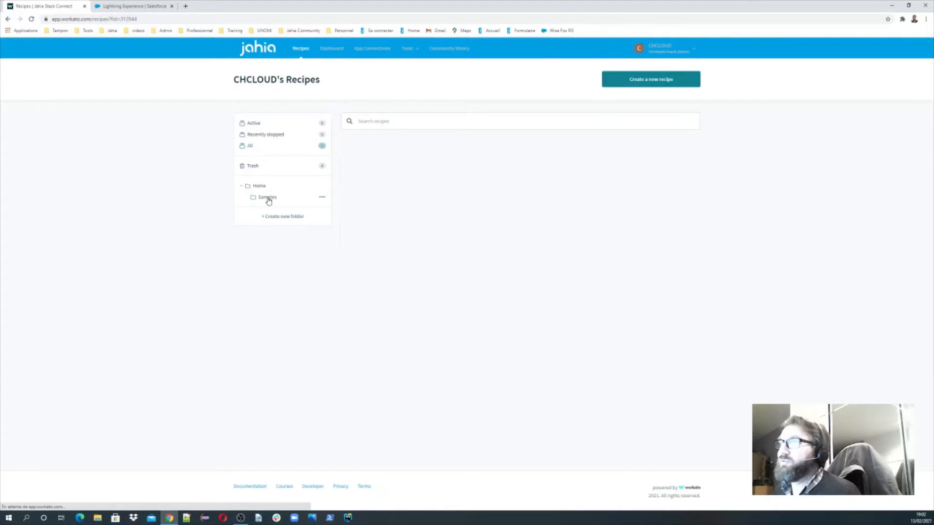
pyautogui.click(659, 82)
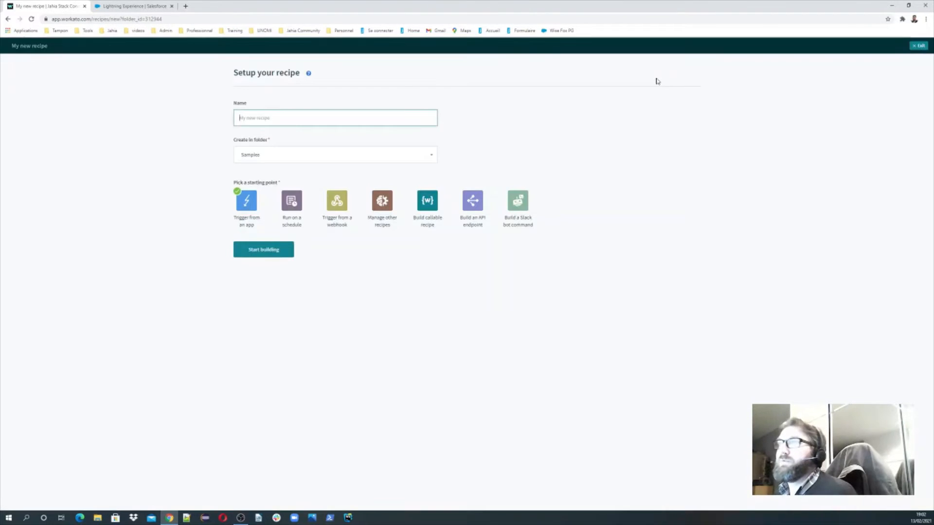
pyautogui.click(264, 120)
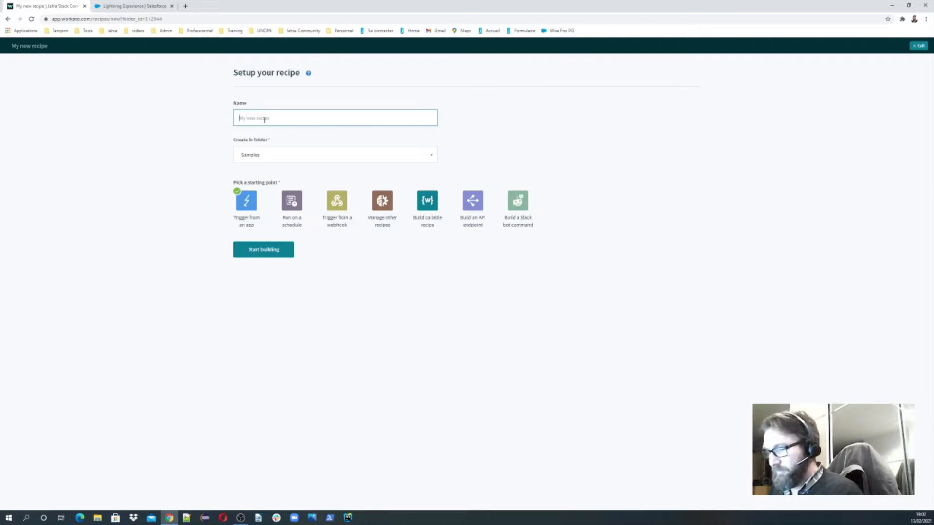
pyautogui.write('Lead')
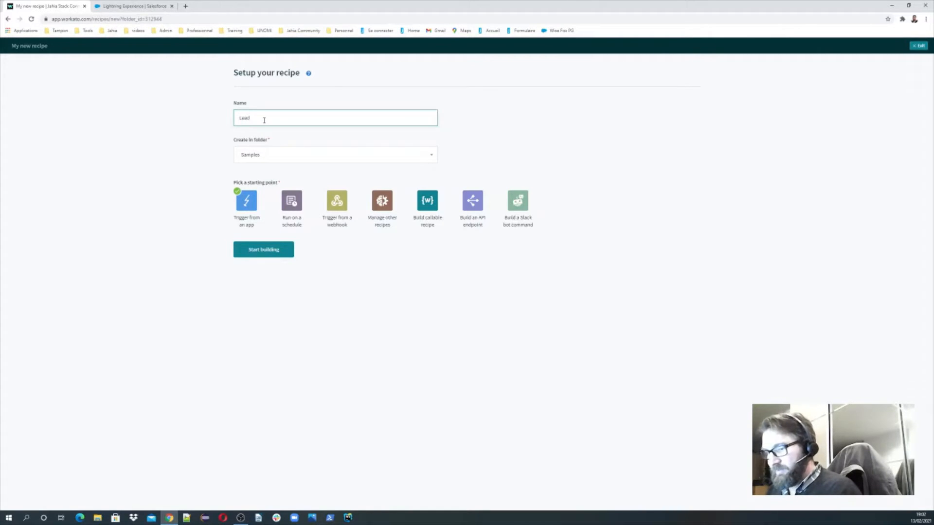
pyautogui.write(' gener')
pyautogui.write('ation')
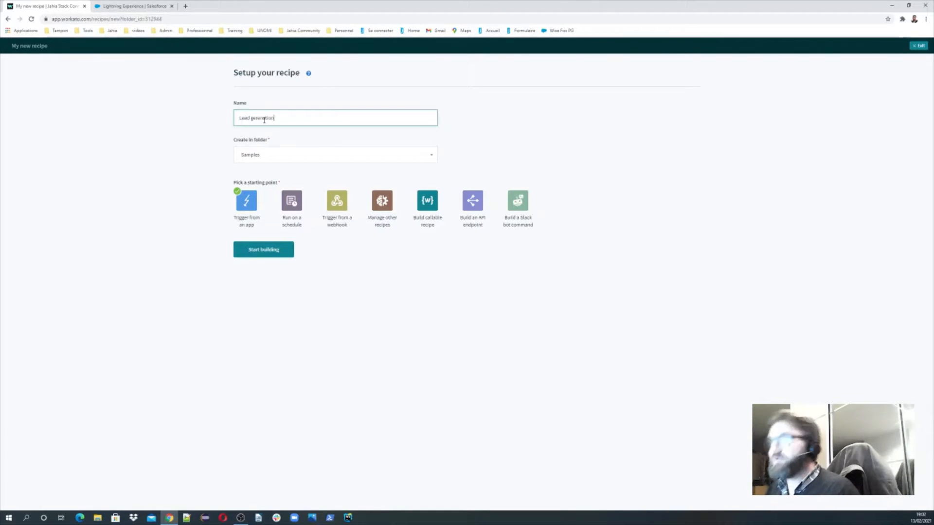
pyautogui.click(267, 158)
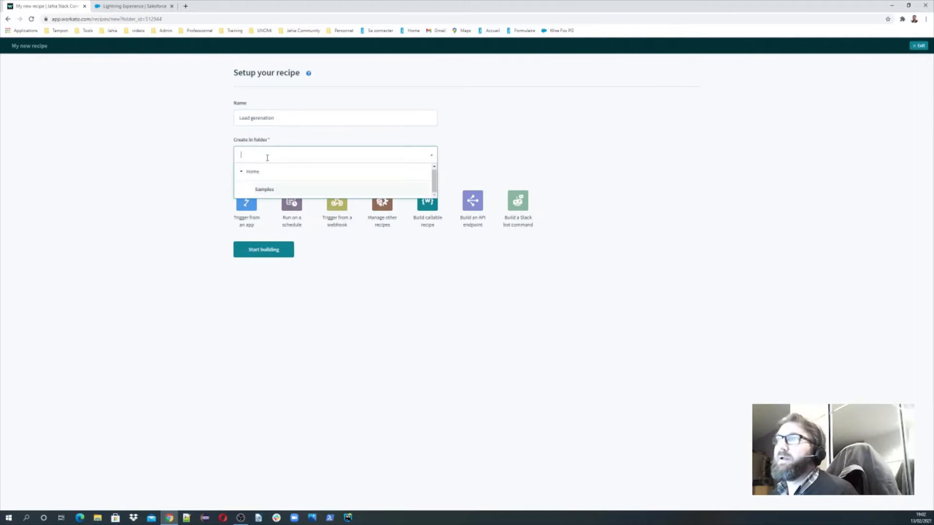
pyautogui.click(269, 190)
pyautogui.click(246, 204)
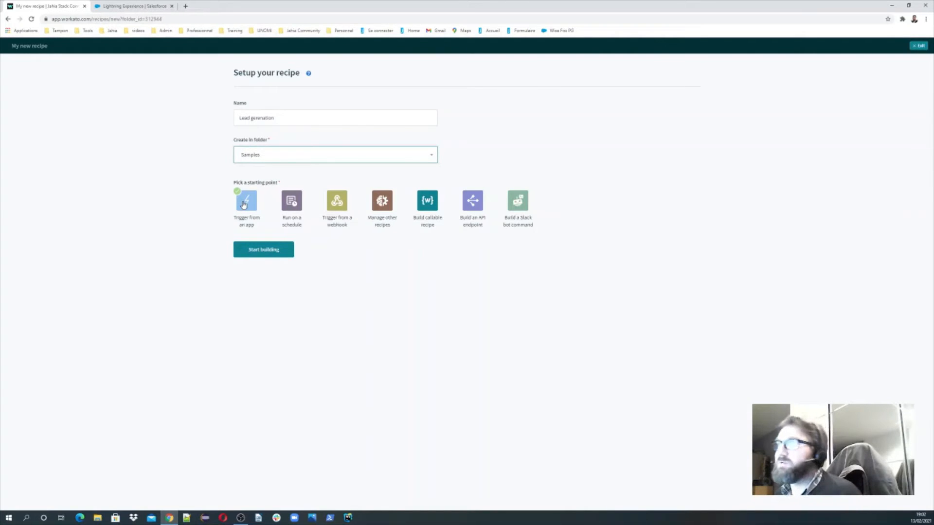
pyautogui.click(246, 205)
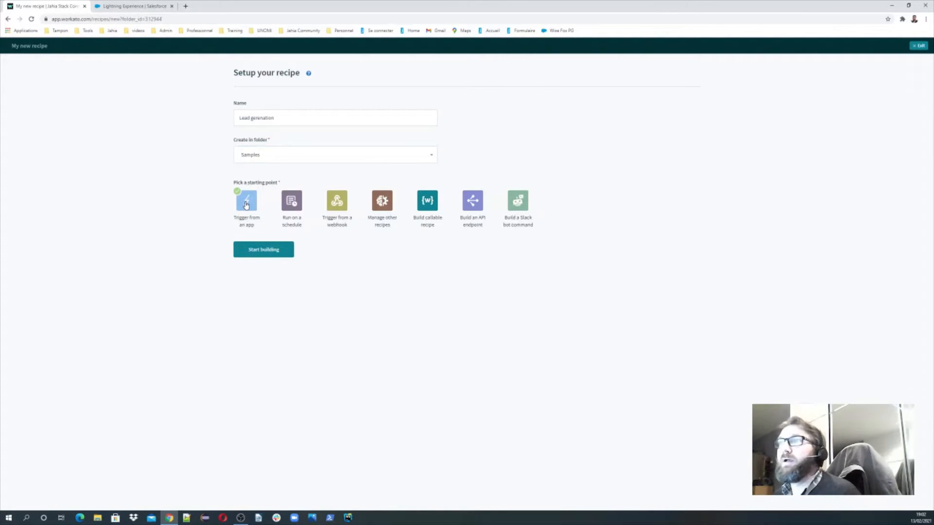
pyautogui.click(281, 253)
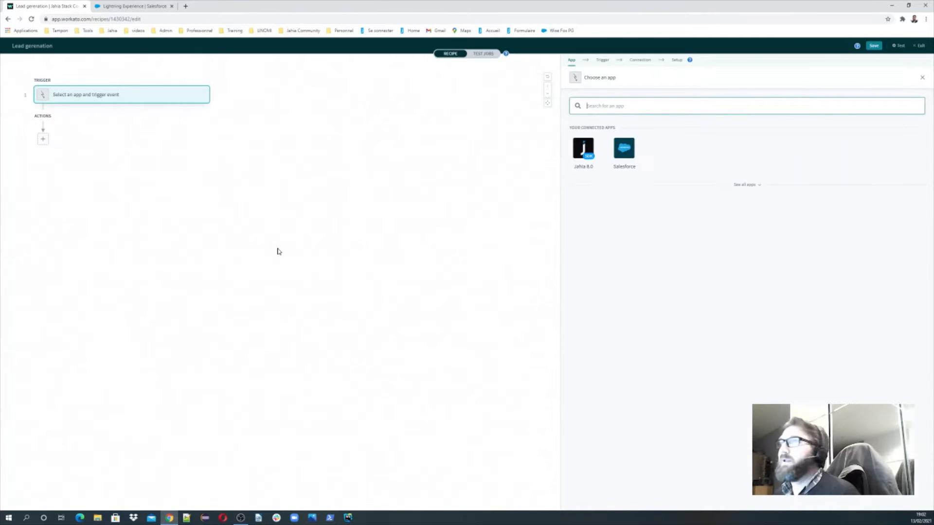
# Pick Jahia 8.0 as the trigger app with its New or updated profile trigger
pyautogui.click(106, 100)
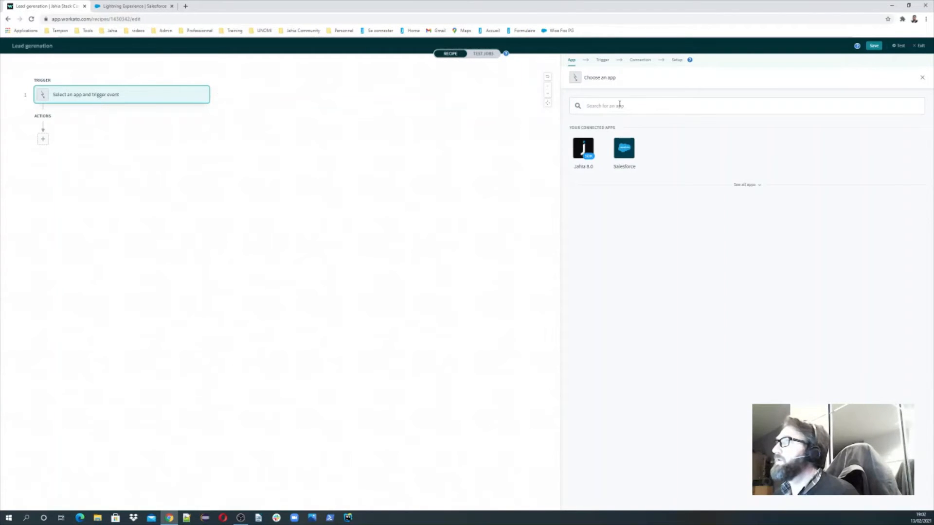
pyautogui.click(590, 103)
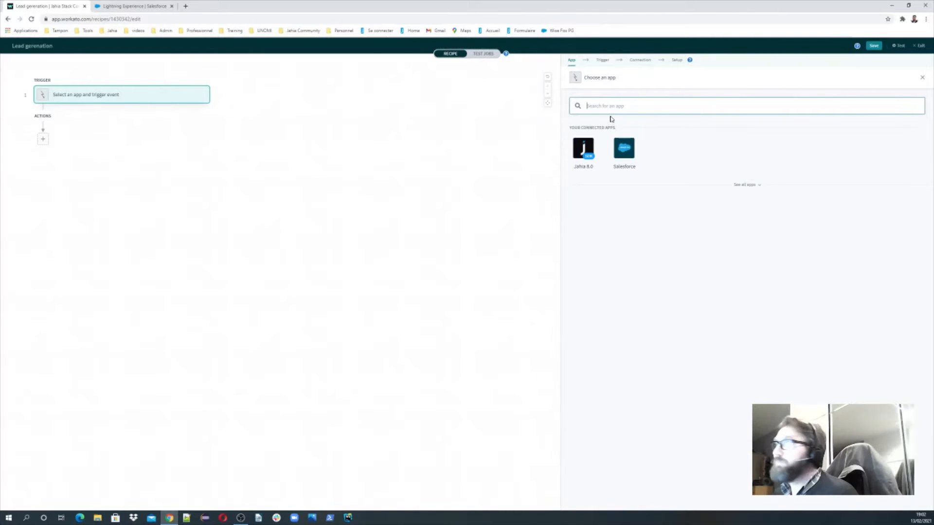
pyautogui.click(589, 155)
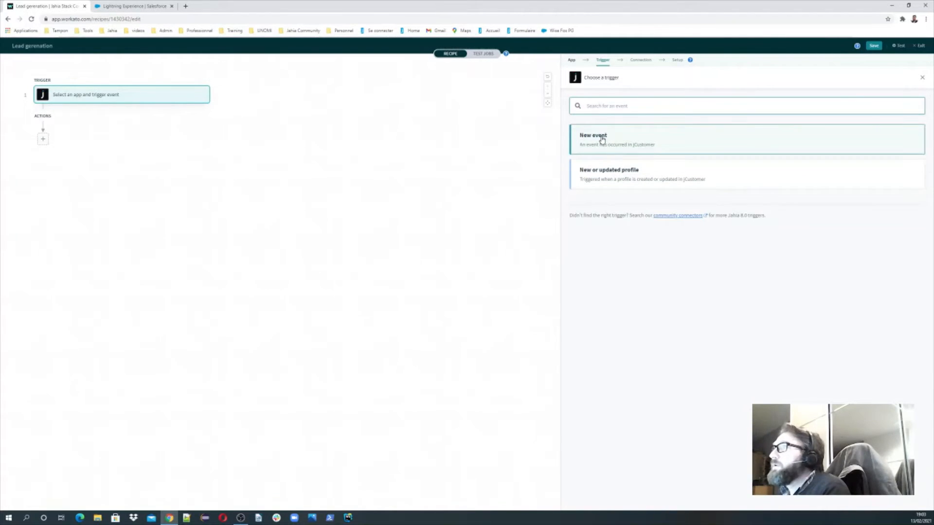
pyautogui.click(606, 180)
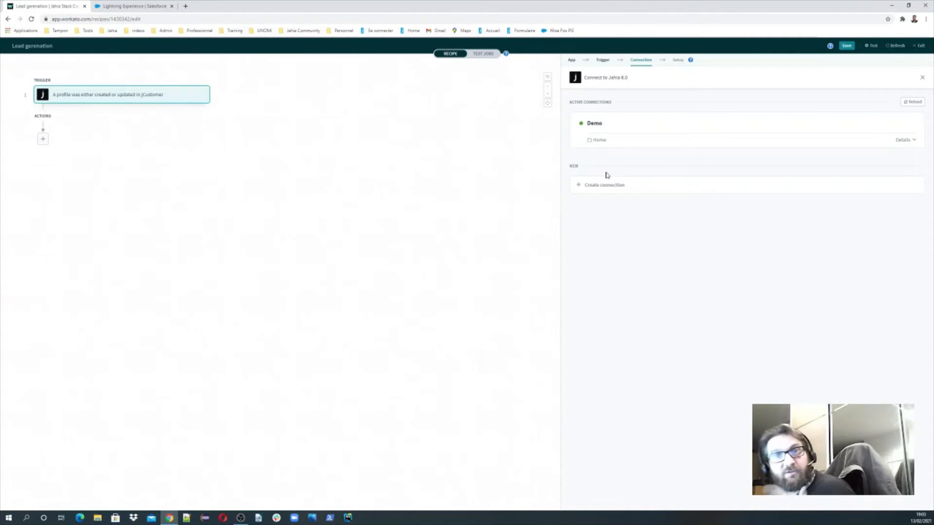
# Connect the trigger to the Demo connection
pyautogui.click(595, 131)
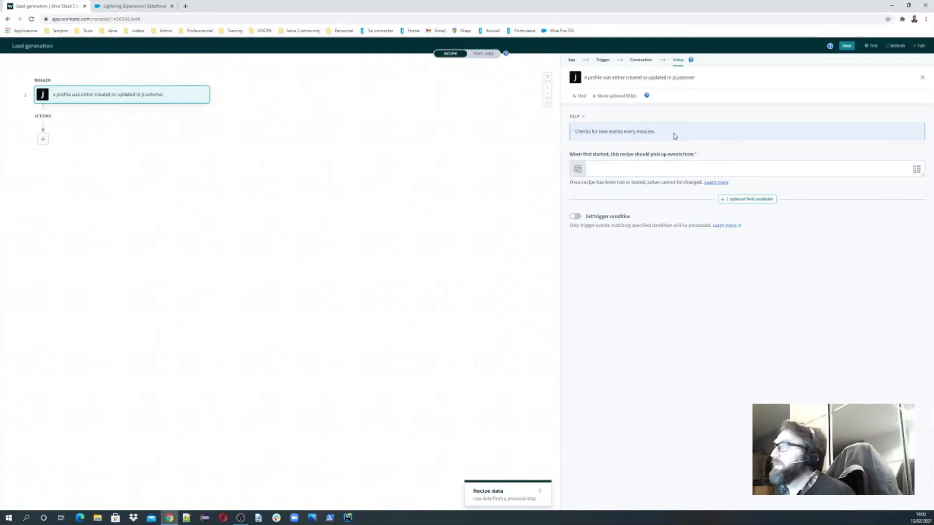
pyautogui.moveTo(674, 136); pyautogui.dragTo(573, 135)
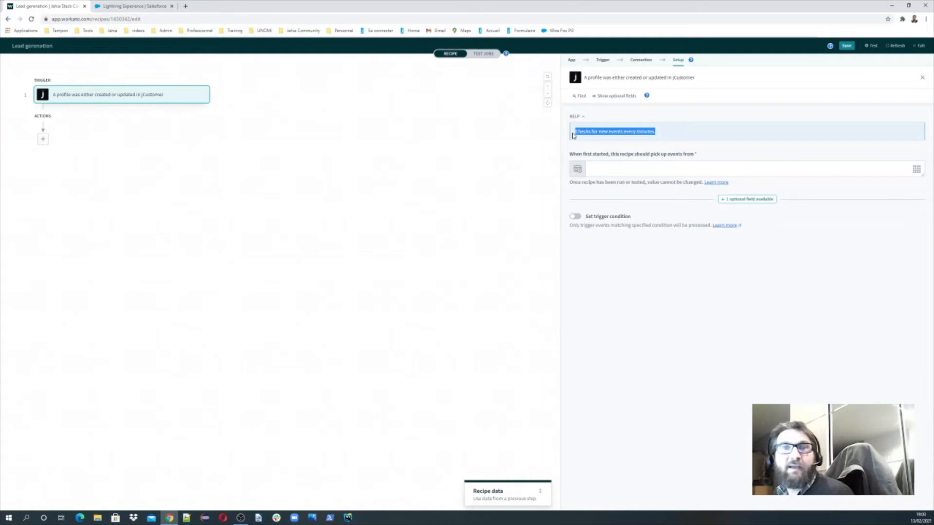
pyautogui.click(631, 131)
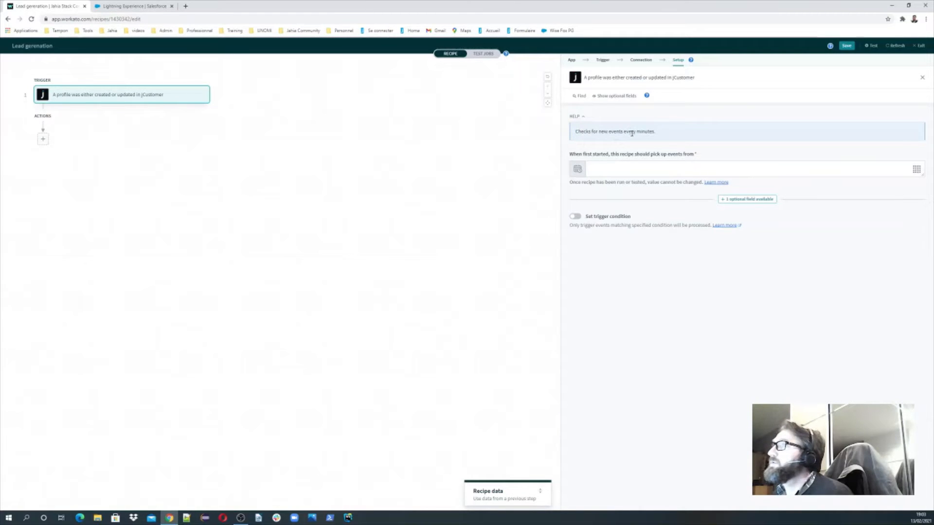
# Set the trigger to pick up events from 02/13/2021 at 12:00 am
pyautogui.click(599, 166)
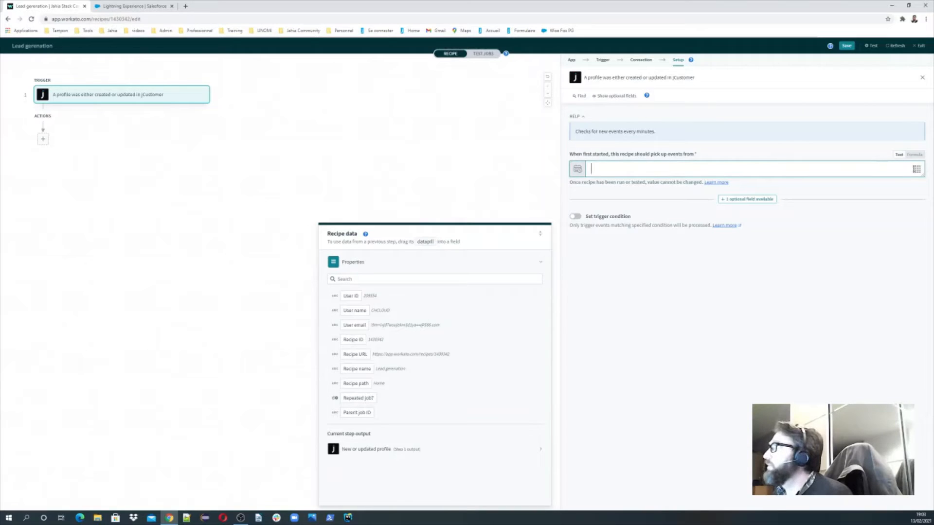
pyautogui.click(916, 169)
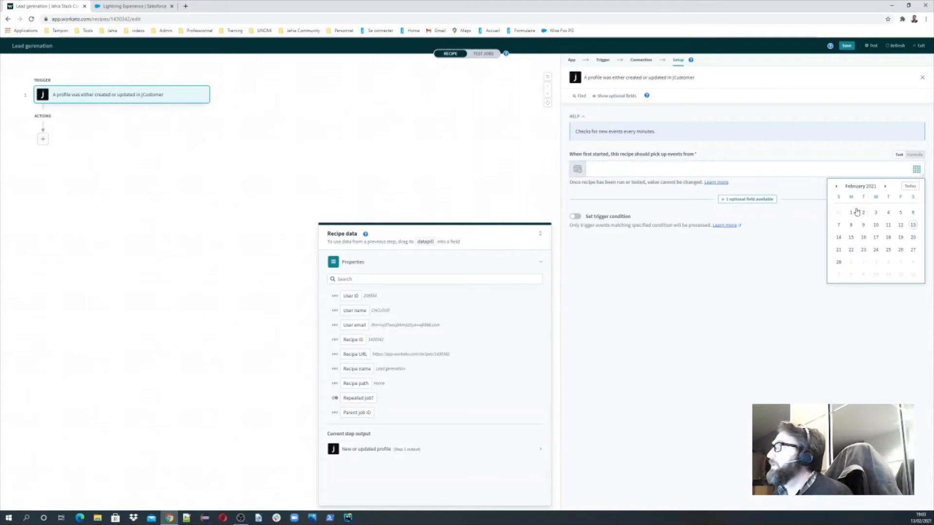
pyautogui.click(913, 226)
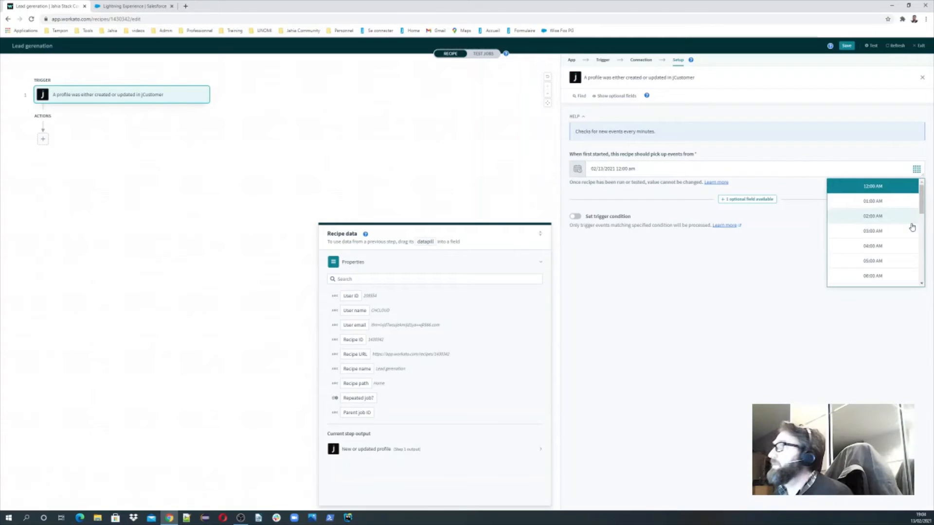
pyautogui.click(665, 169)
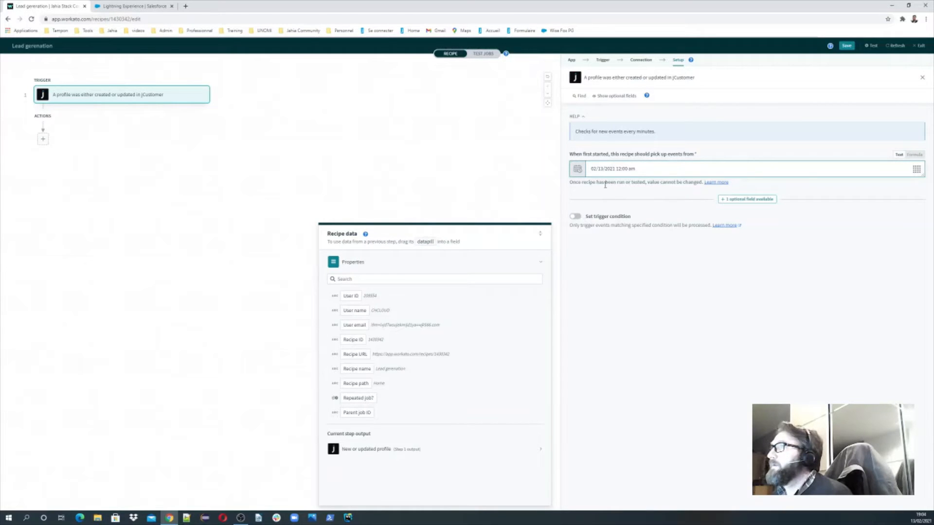
pyautogui.click(605, 183)
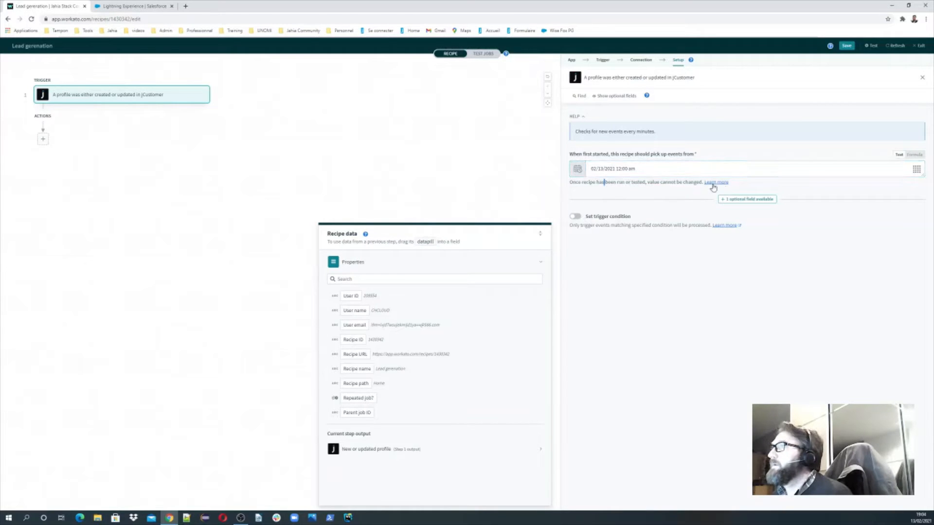
# Add a trigger condition that checks the profile's Email field
pyautogui.click(576, 217)
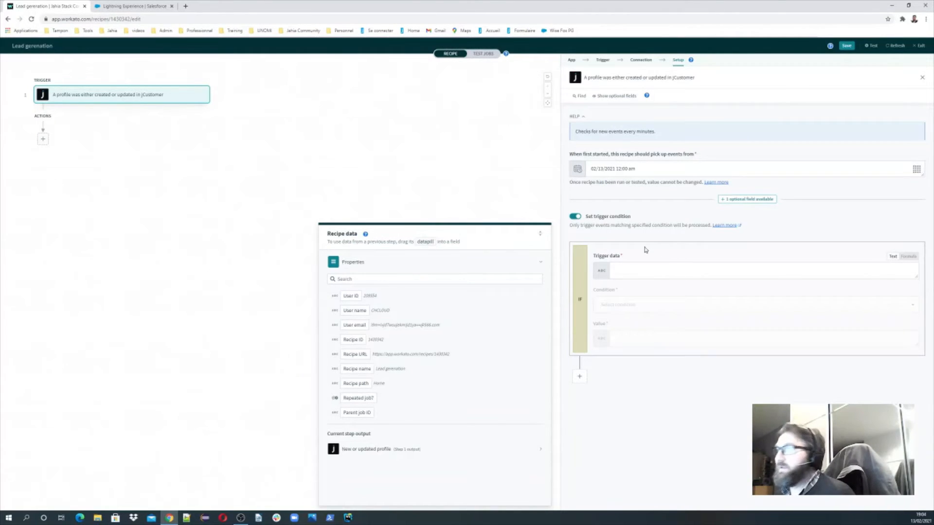
pyautogui.click(632, 271)
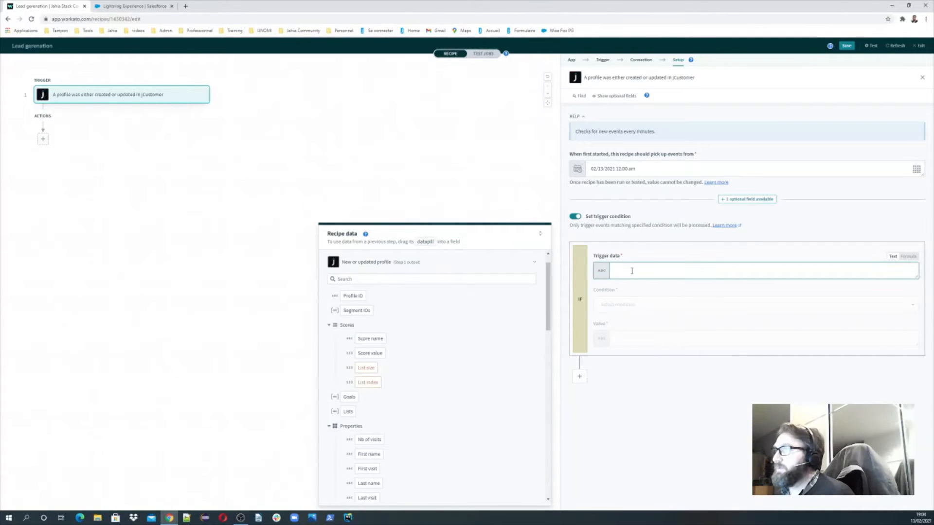
pyautogui.scroll(-5, 382, 316)
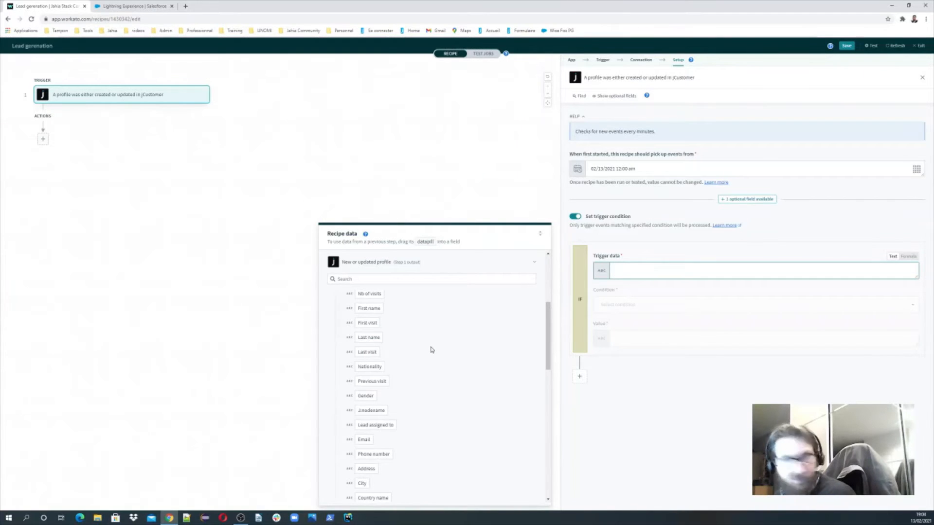
pyautogui.scroll(-1, 410, 359)
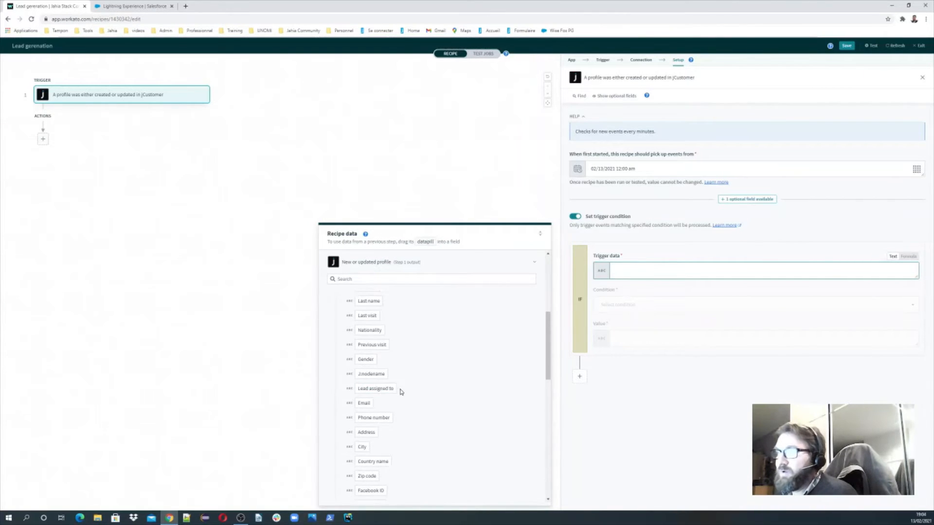
pyautogui.scroll(-3, 401, 392)
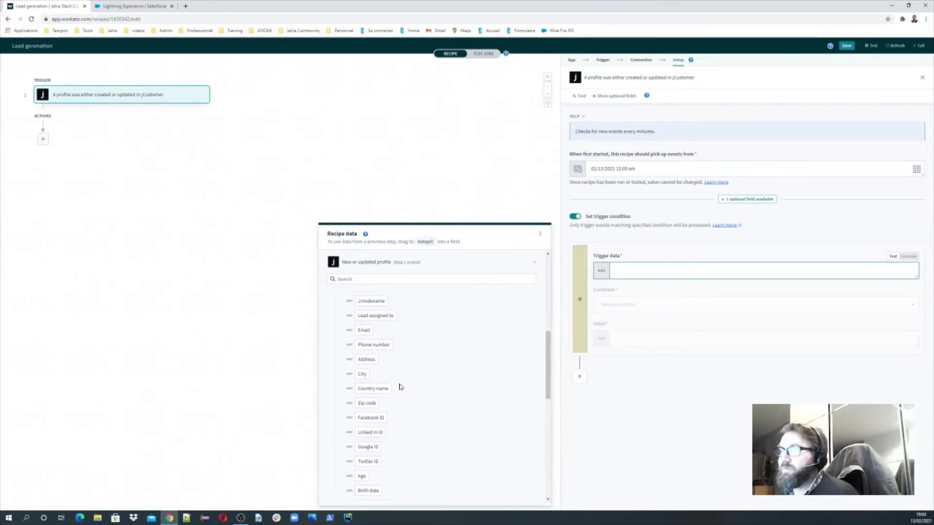
pyautogui.scroll(2, 400, 387)
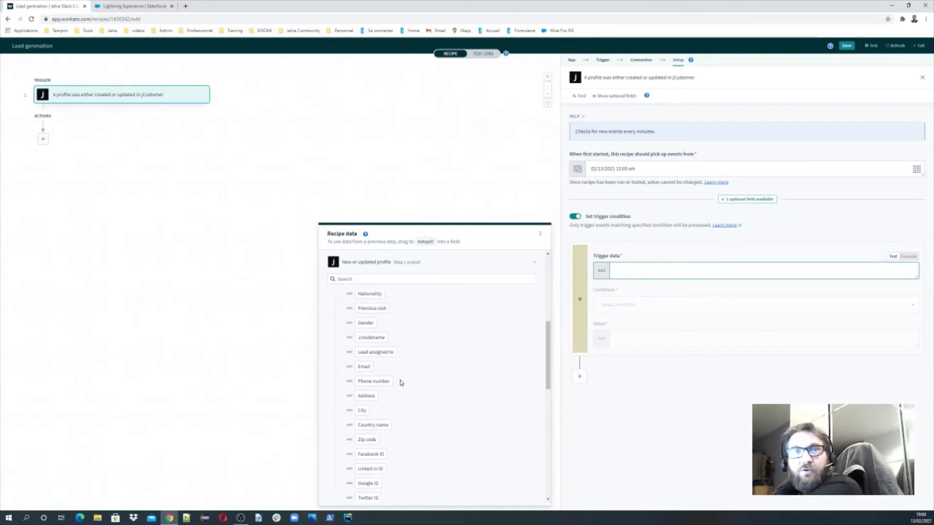
pyautogui.scroll(-3, 401, 383)
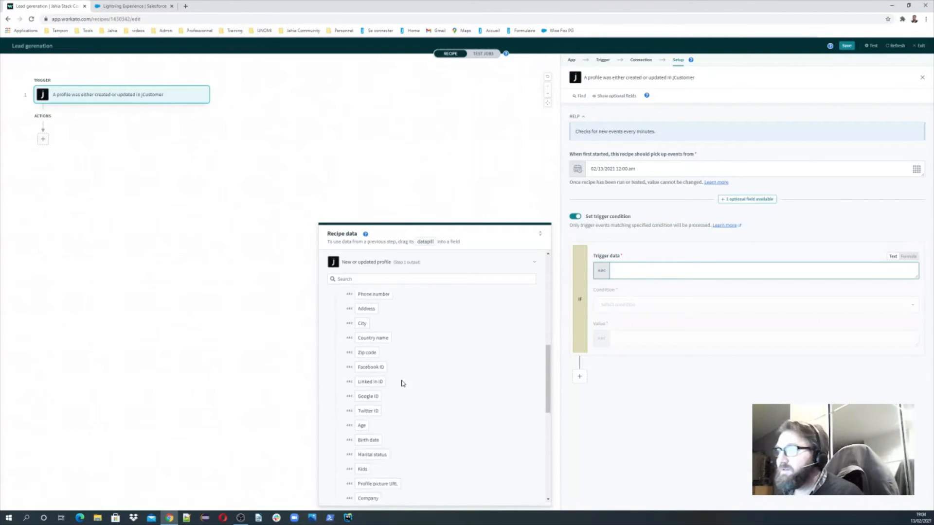
pyautogui.scroll(-5, 402, 384)
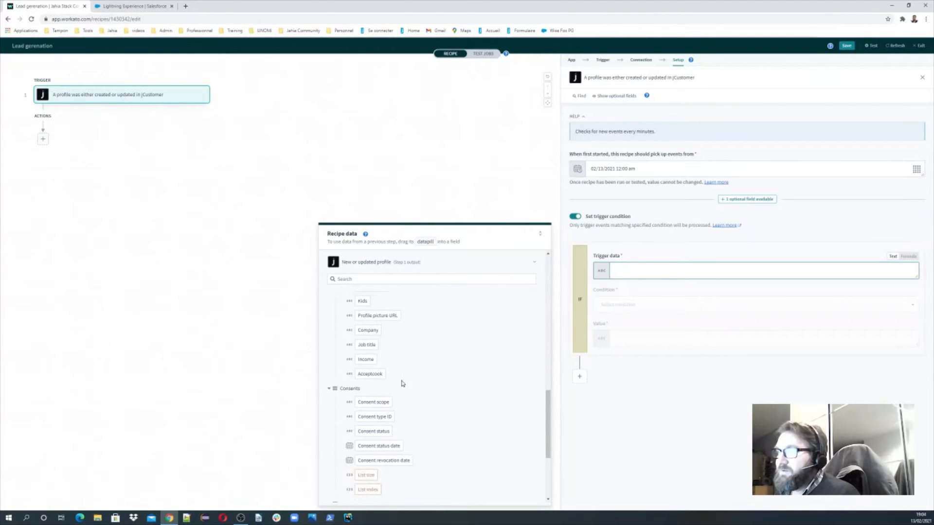
pyautogui.scroll(-6, 402, 384)
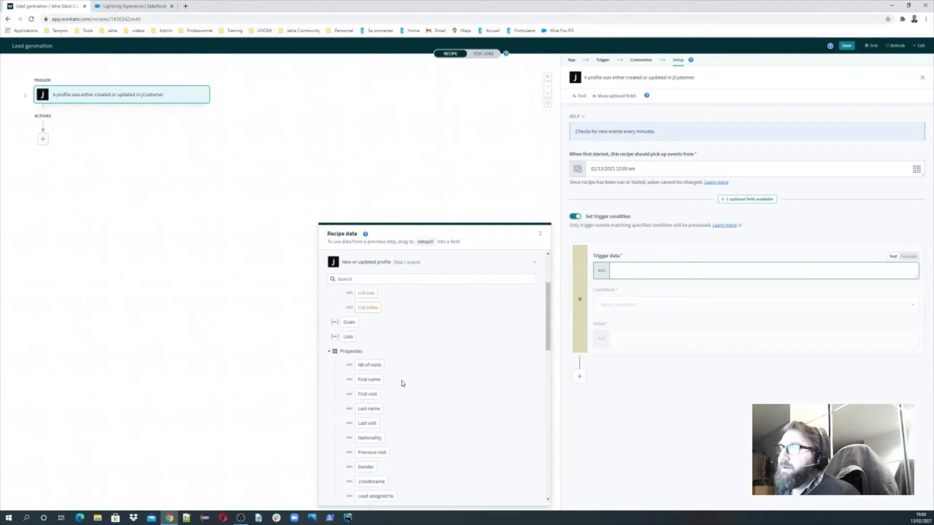
pyautogui.scroll(2, 410, 379)
pyautogui.scroll(-2, 409, 380)
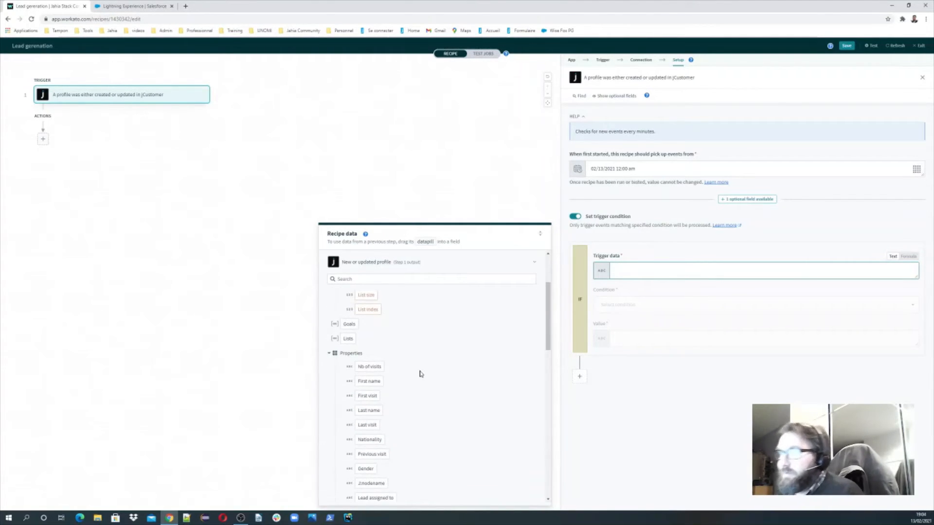
pyautogui.scroll(-1, 392, 384)
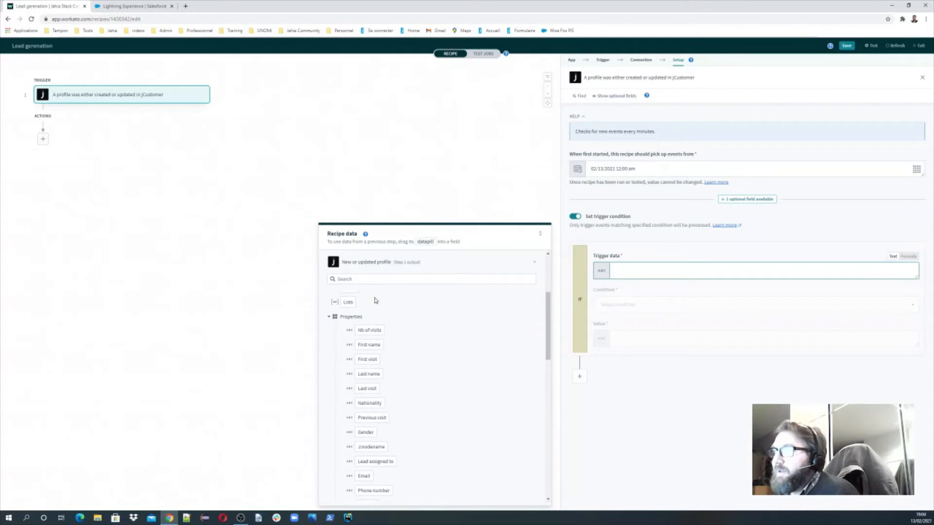
pyautogui.click(356, 280)
pyautogui.write('email')
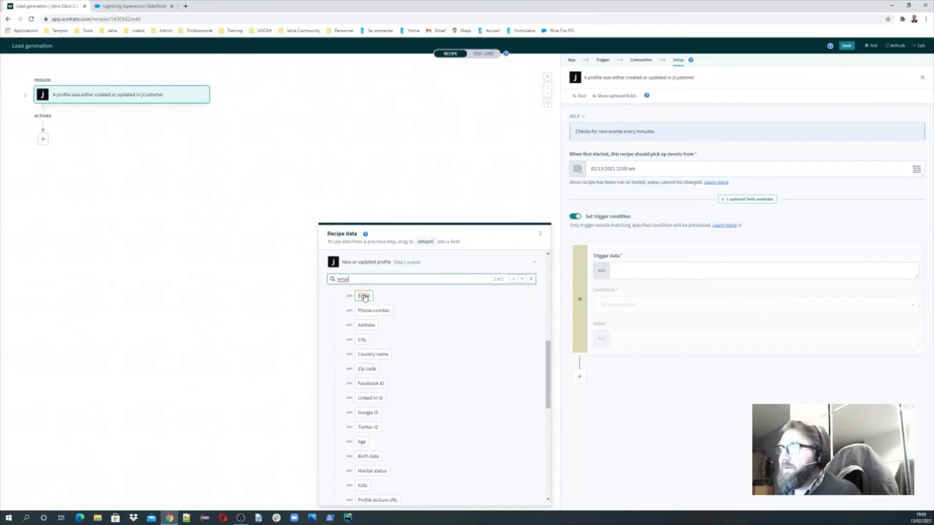
pyautogui.moveTo(365, 297); pyautogui.dragTo(633, 270)
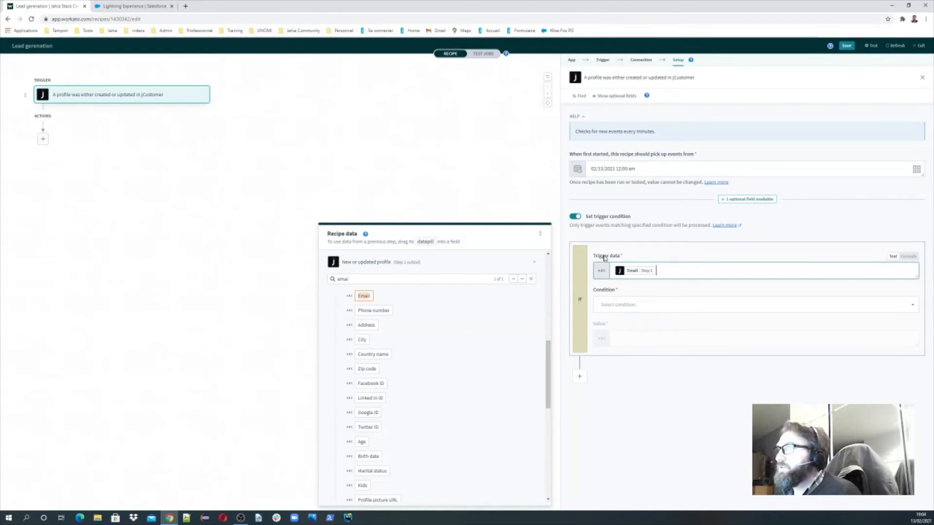
# Set the condition to 'is present' and save the recipe
pyautogui.click(628, 305)
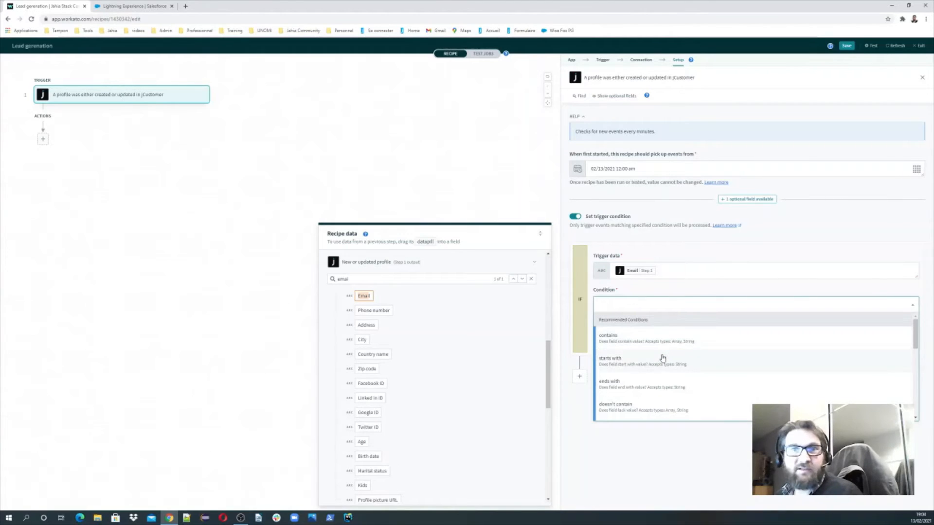
pyautogui.scroll(-1, 663, 358)
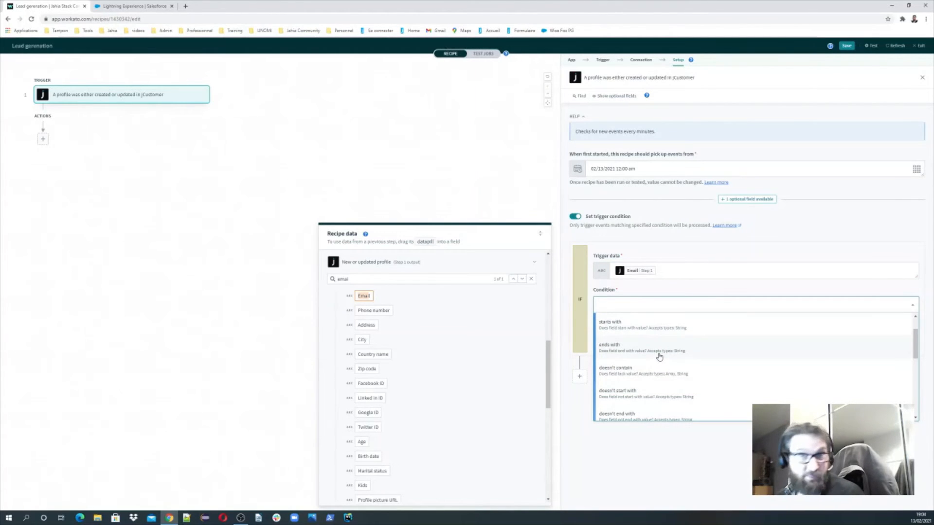
pyautogui.scroll(-2, 659, 358)
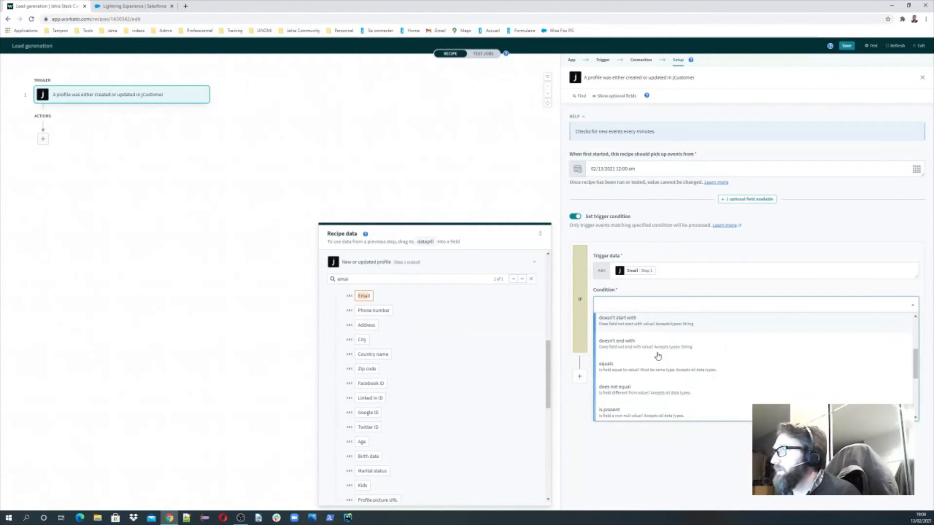
pyautogui.scroll(-3, 658, 356)
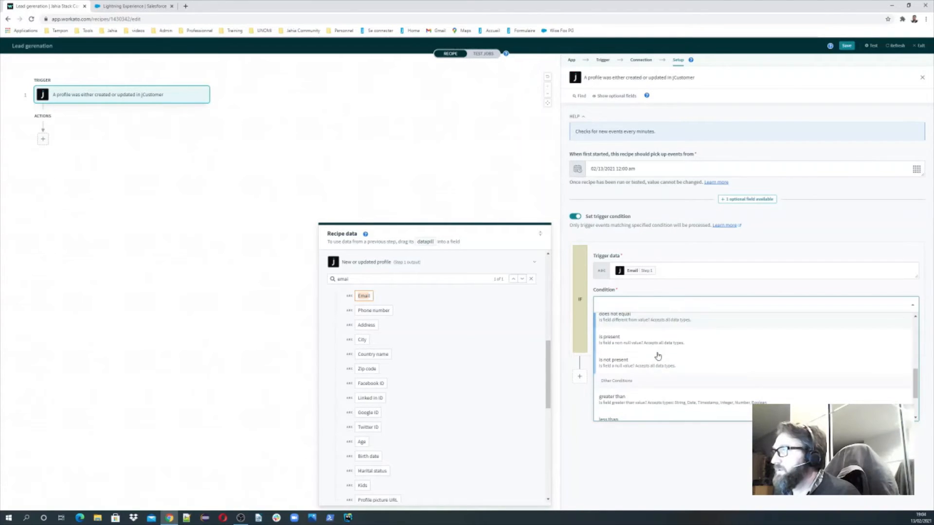
pyautogui.scroll(-2, 654, 353)
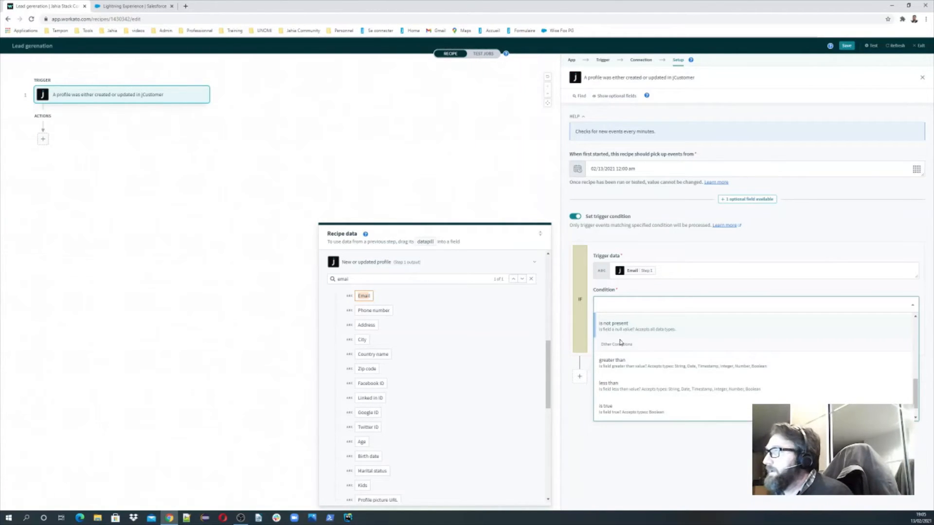
pyautogui.scroll(1, 621, 343)
pyautogui.click(621, 343)
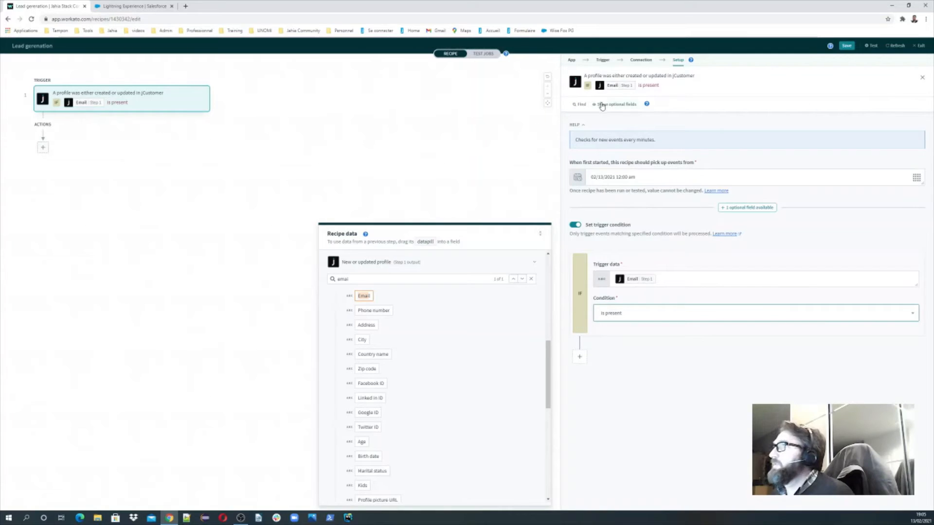
pyautogui.click(847, 46)
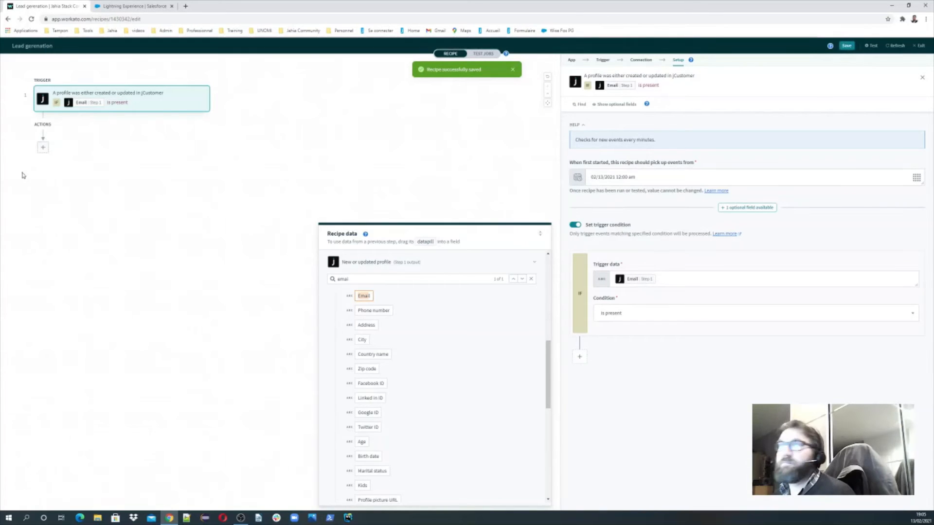
# Add a Salesforce action step after the trigger and filter its actions by 'updat'
pyautogui.click(42, 148)
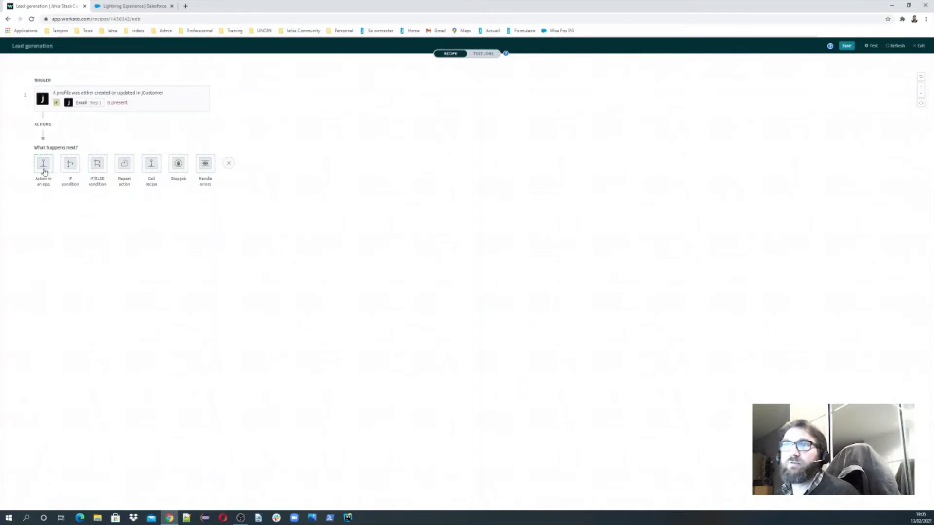
pyautogui.click(43, 165)
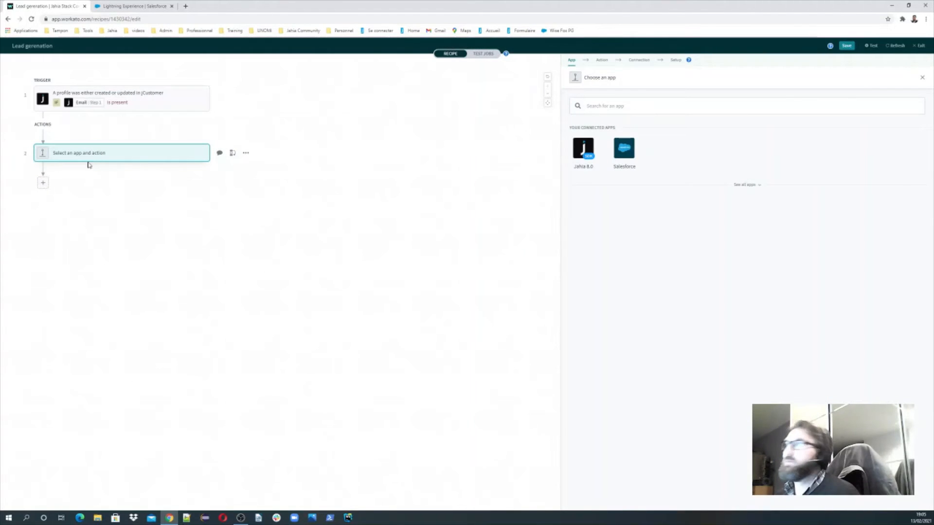
pyautogui.click(636, 149)
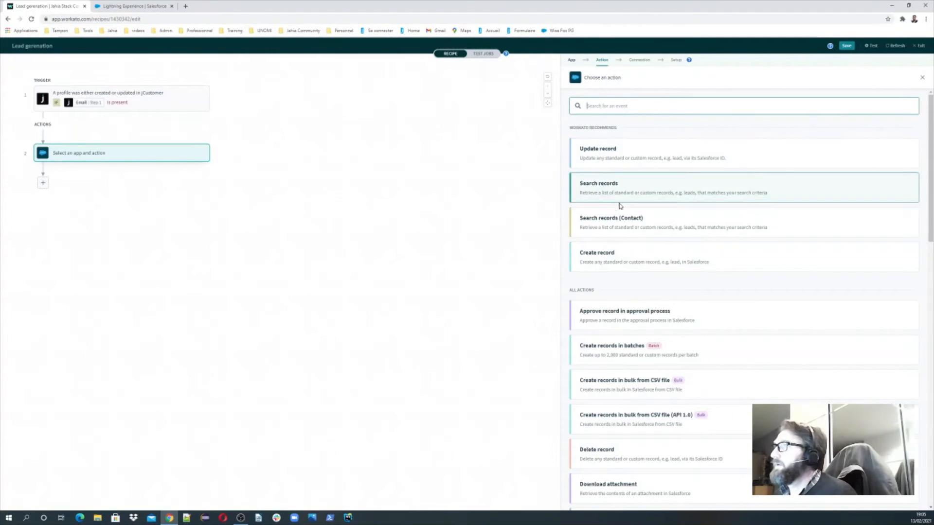
pyautogui.scroll(-1, 636, 214)
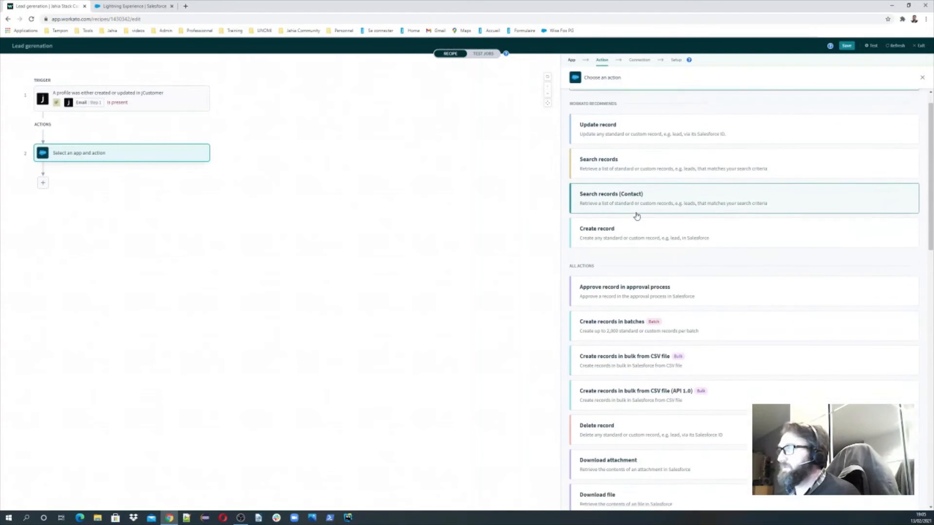
pyautogui.scroll(1, 638, 214)
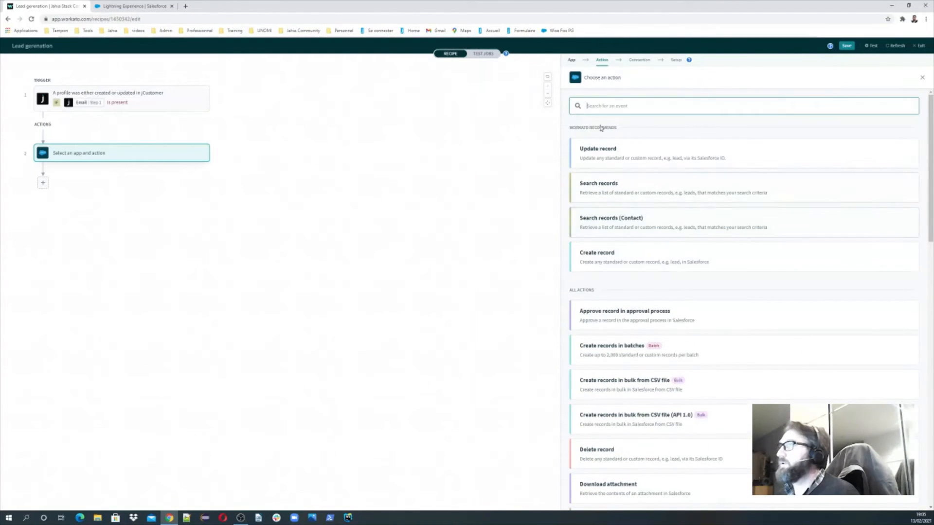
pyautogui.click(600, 109)
pyautogui.write('updat')
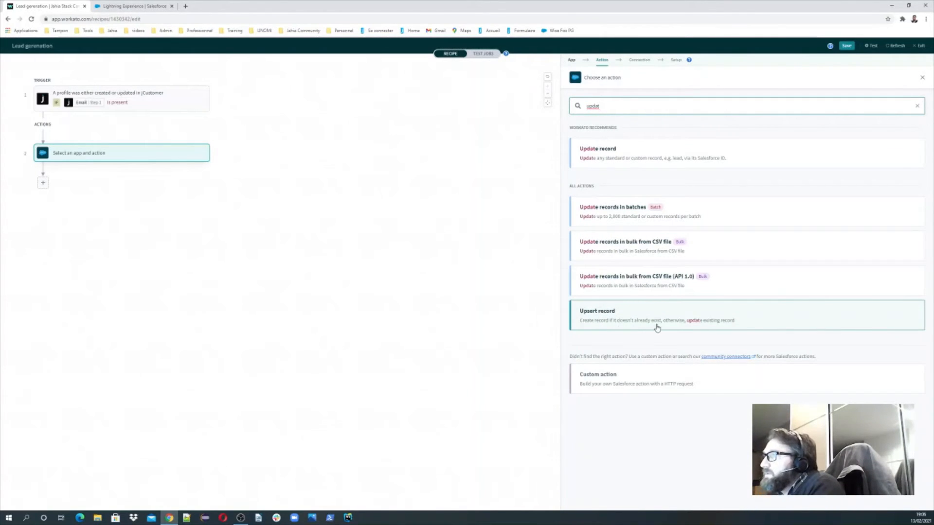
# Choose Upsert record, begin a new Salesforce connection, and switch to the Salesforce playground tab
pyautogui.click(607, 324)
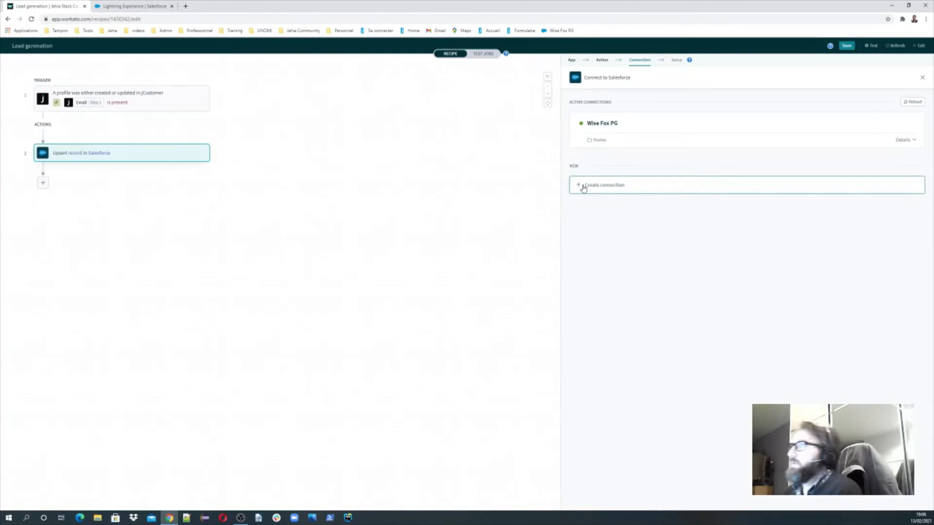
pyautogui.click(584, 187)
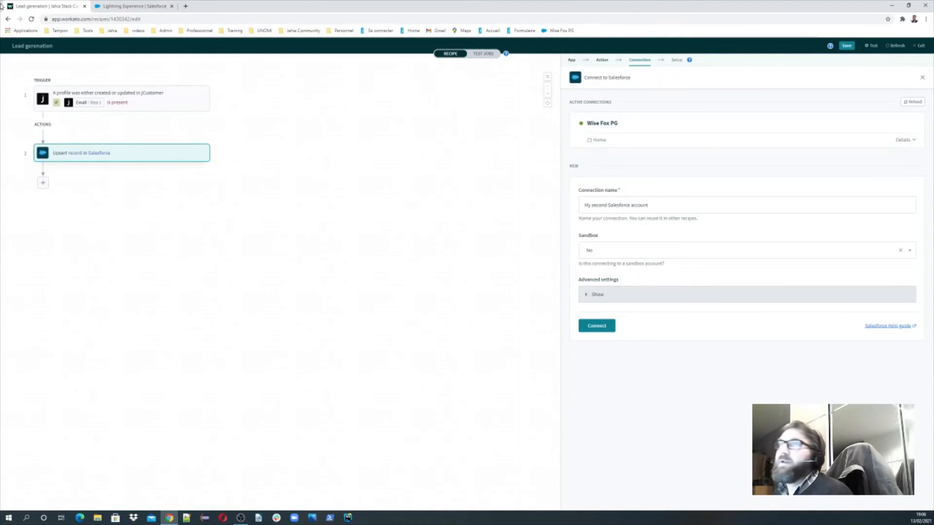
pyautogui.click(130, 7)
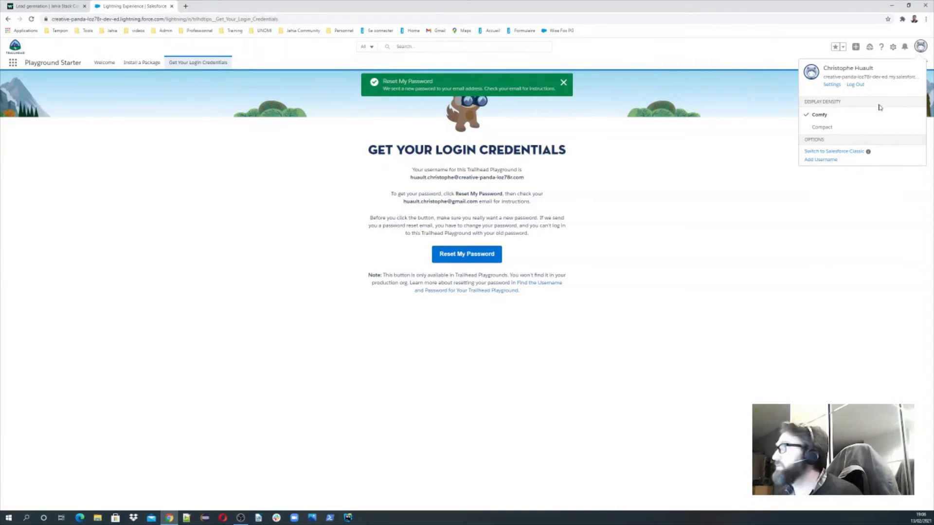
# Open Salesforce Setup's Object Manager and scroll the standard objects toward Lead
pyautogui.click(893, 47)
pyautogui.click(855, 78)
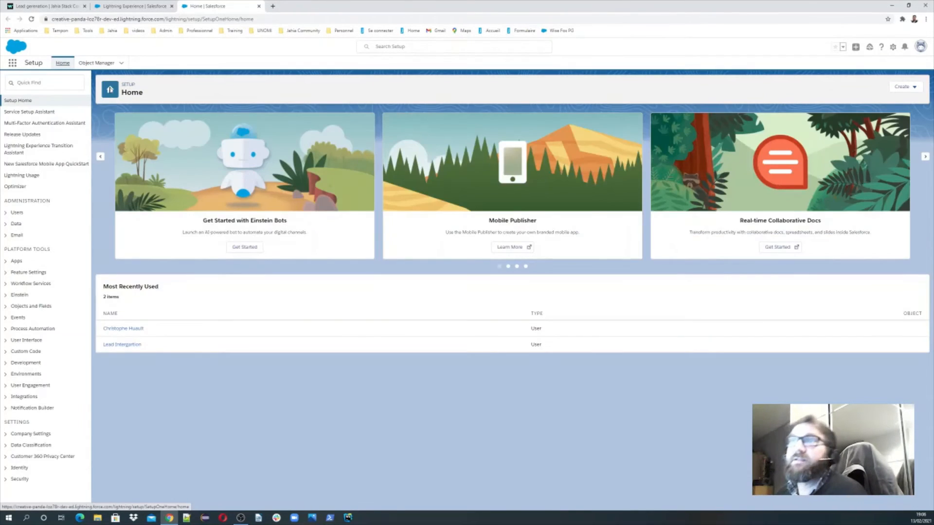
pyautogui.click(36, 81)
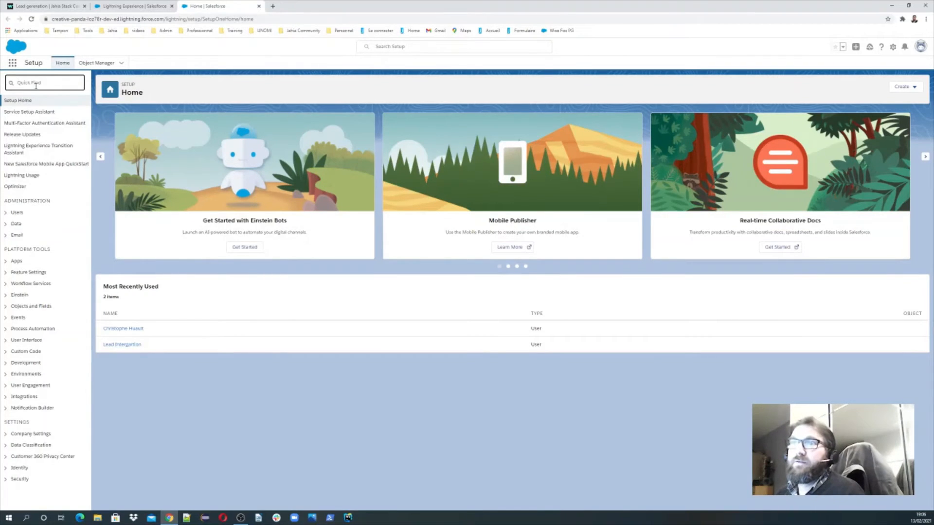
pyautogui.click(100, 64)
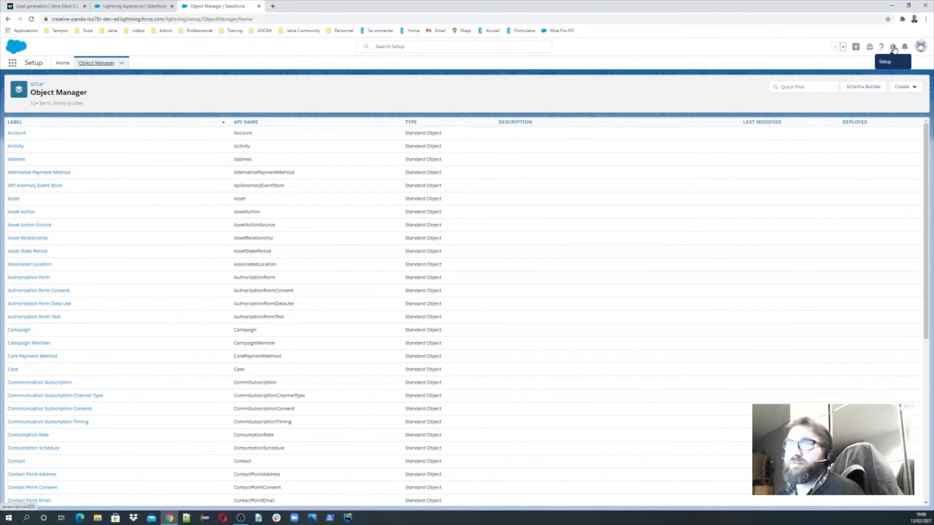
pyautogui.scroll(-6, 137, 263)
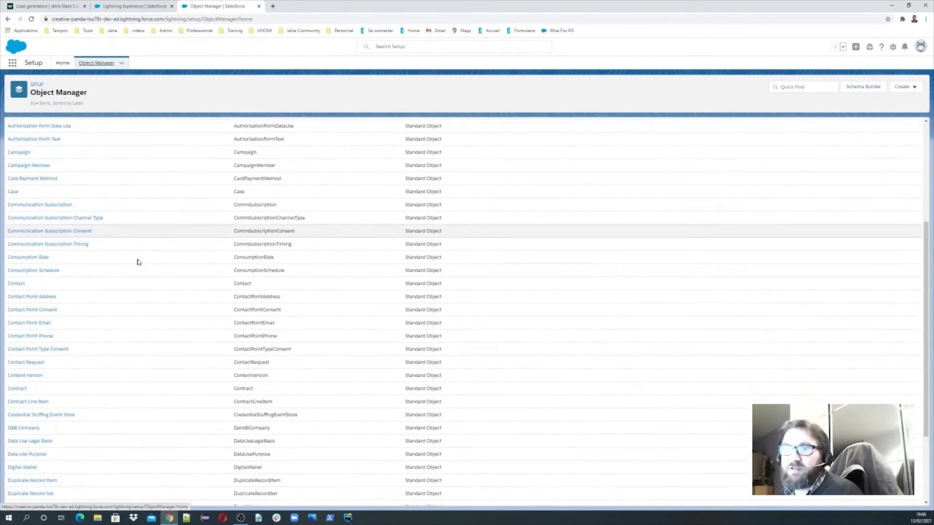
pyautogui.scroll(-4, 137, 262)
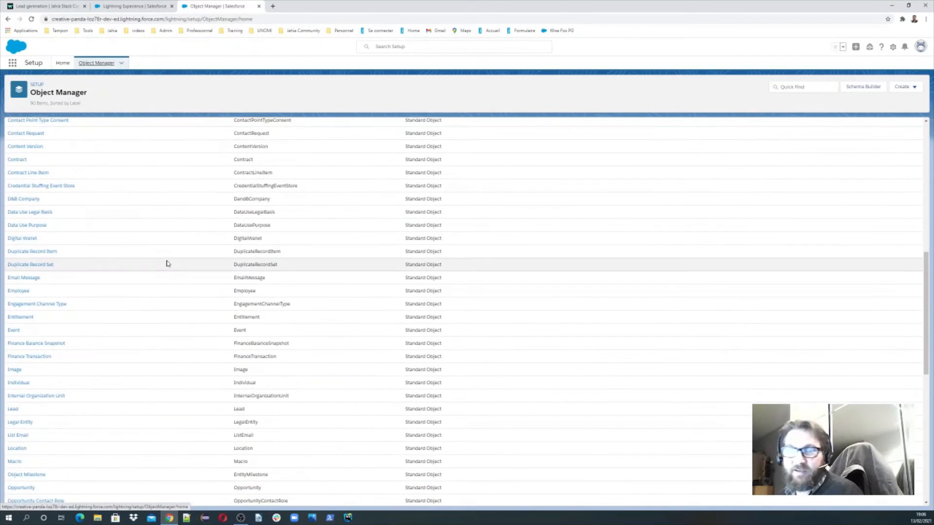
pyautogui.scroll(-4, 166, 263)
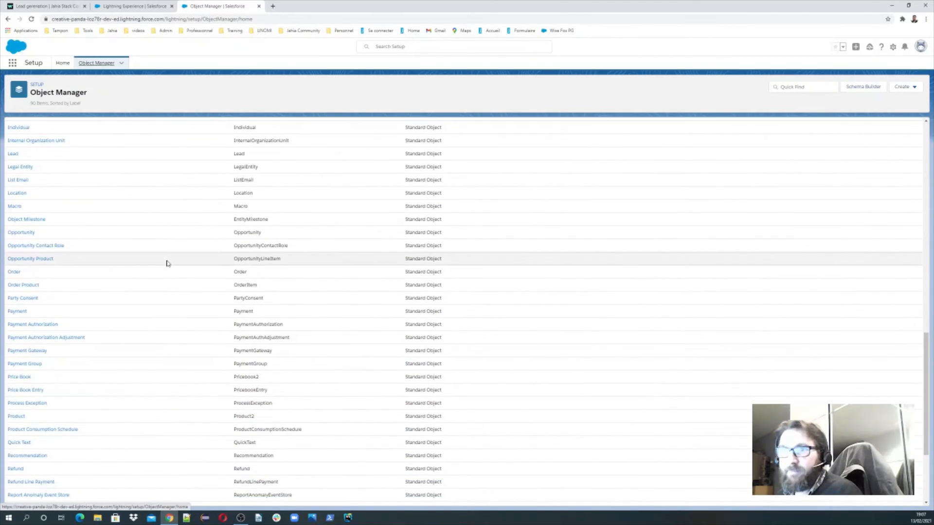
pyautogui.scroll(-3, 167, 263)
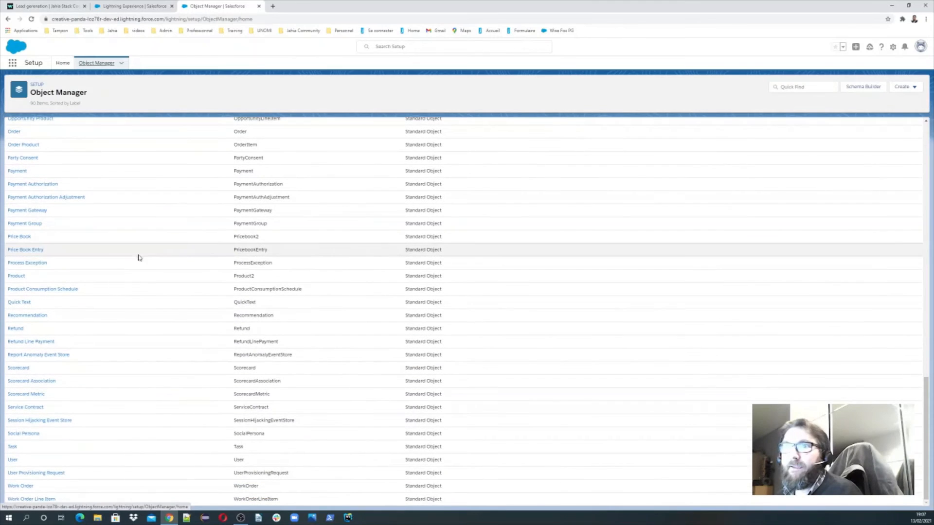
pyautogui.scroll(2, 130, 268)
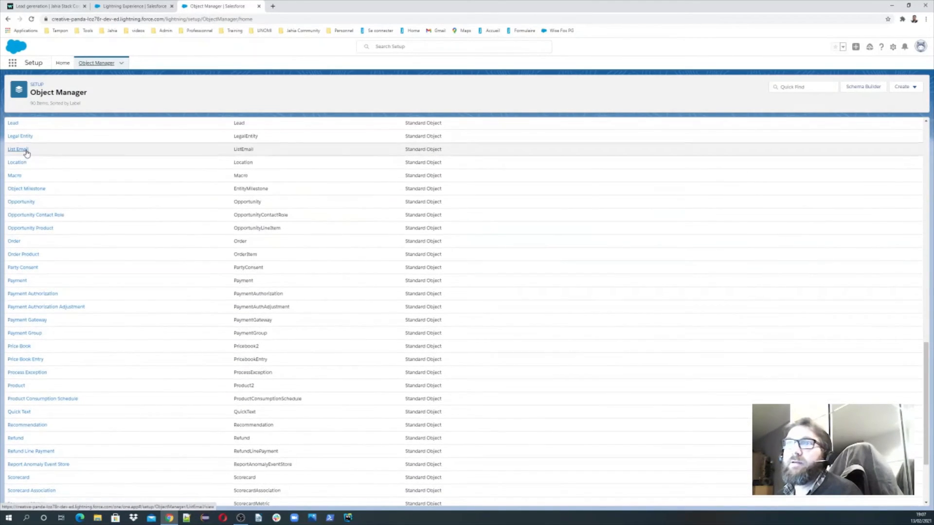
pyautogui.scroll(1, 12, 159)
# Go to the Lead object's Fields & Relationships and start a new Text custom field
pyautogui.click(12, 163)
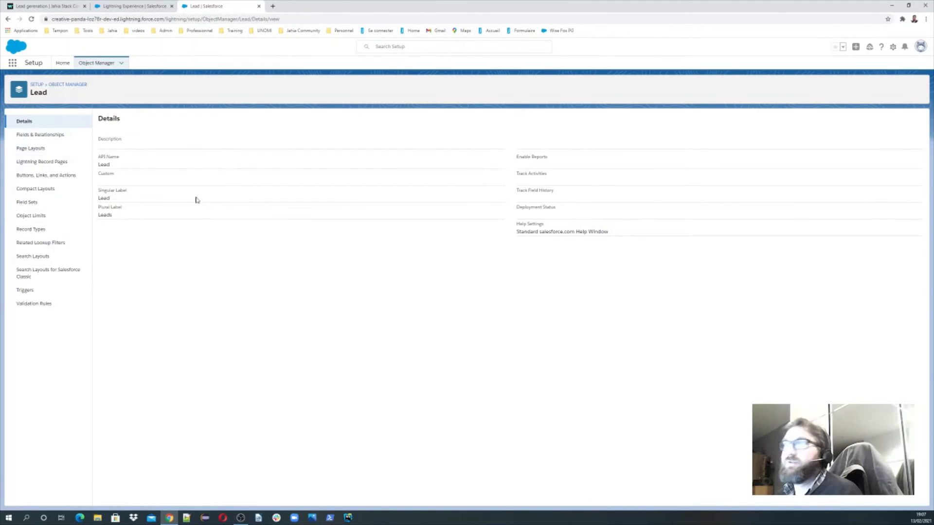
pyautogui.click(41, 136)
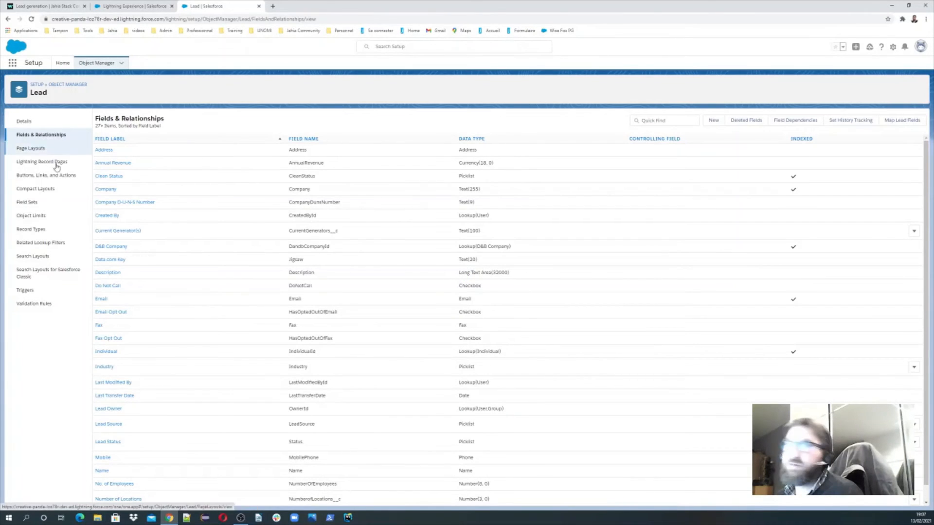
pyautogui.click(714, 122)
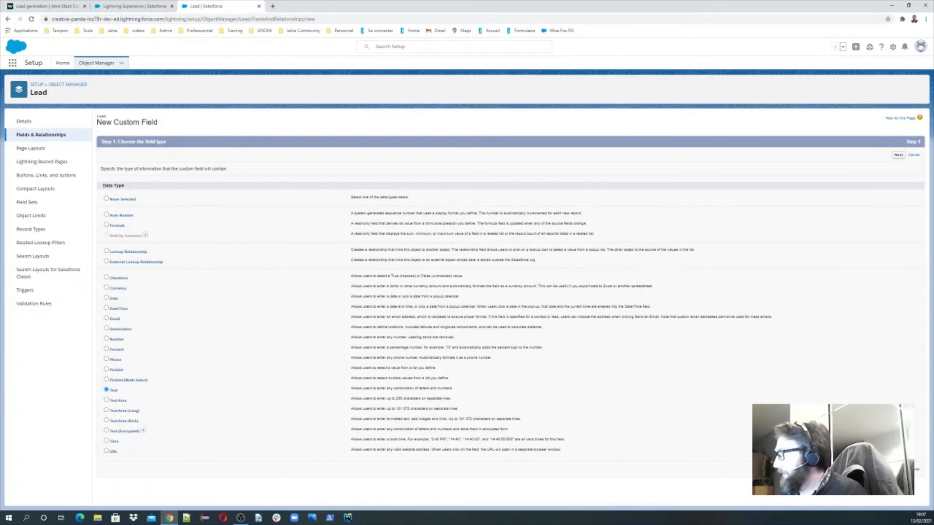
# Create Text field jExperienceId with length 100, default profile visibility, on all Lead layouts
pyautogui.click(899, 469)
pyautogui.click(263, 170)
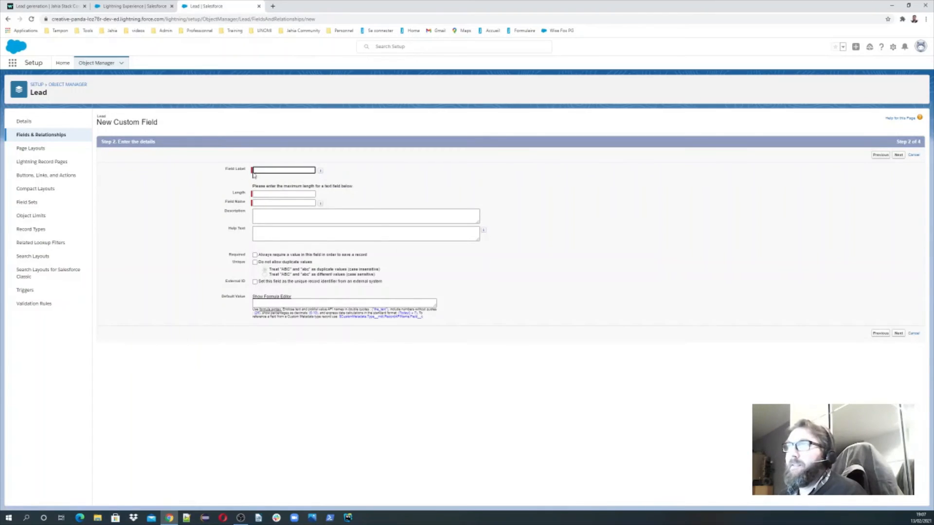
pyautogui.click(271, 183)
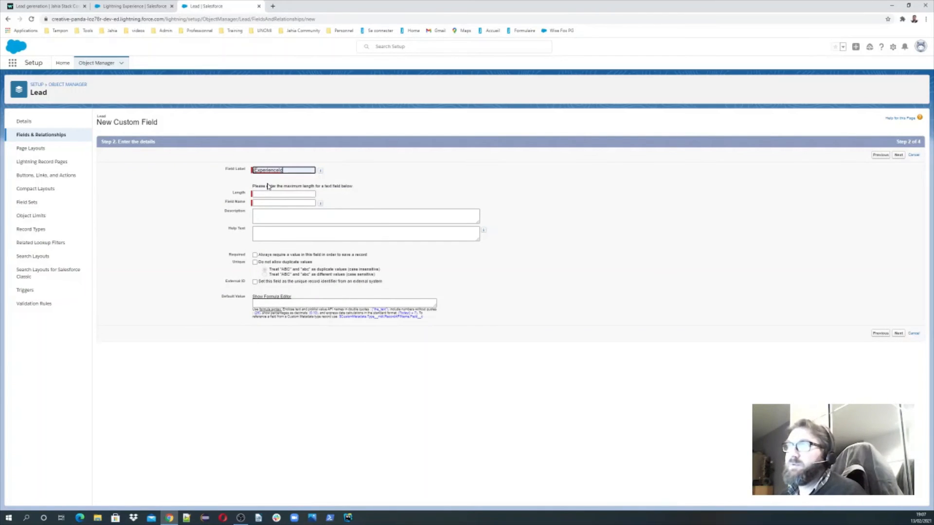
pyautogui.click(264, 193)
pyautogui.click(265, 208)
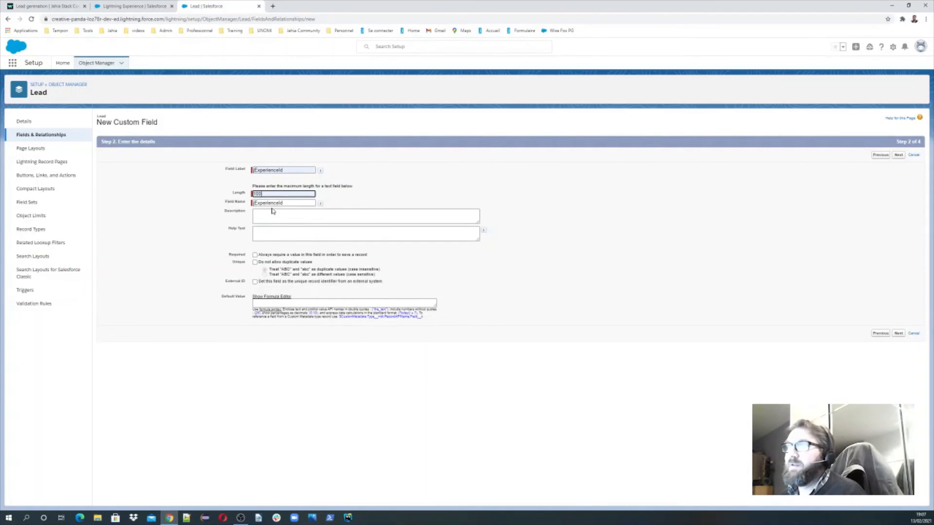
pyautogui.click(897, 333)
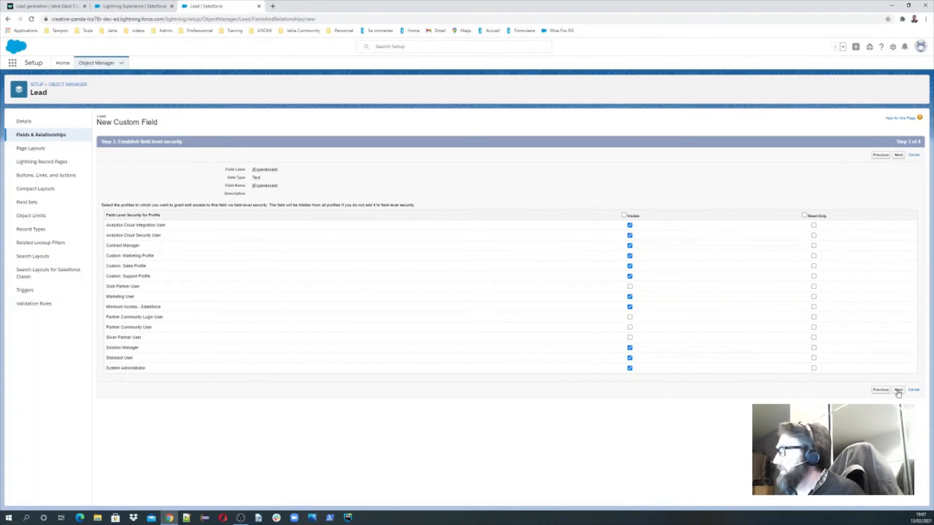
pyautogui.click(898, 390)
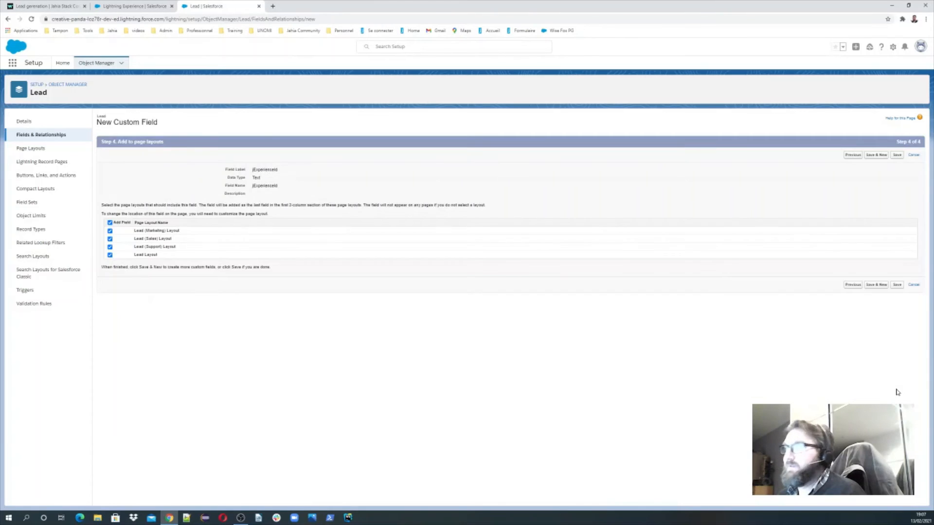
pyautogui.click(898, 286)
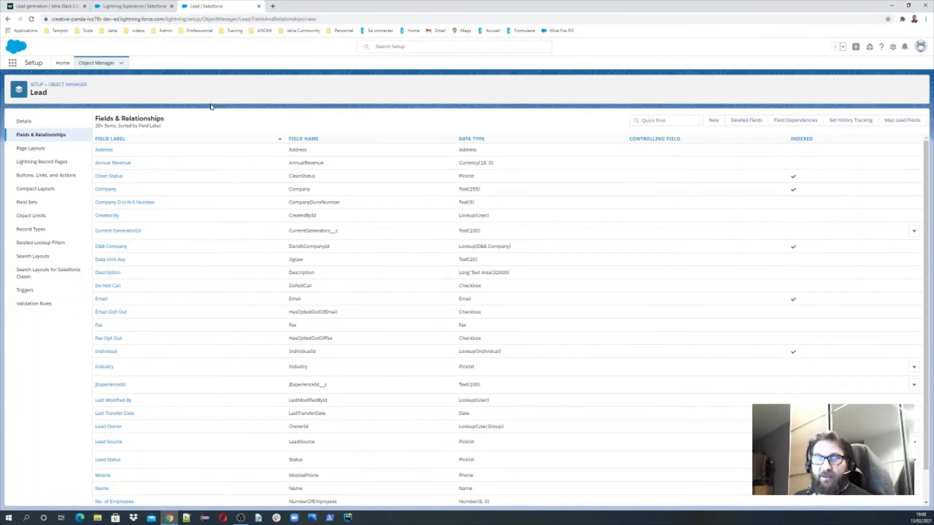
# Switch from Salesforce's Lead fields back to the Workato Lead generation recipe
pyautogui.click(27, 9)
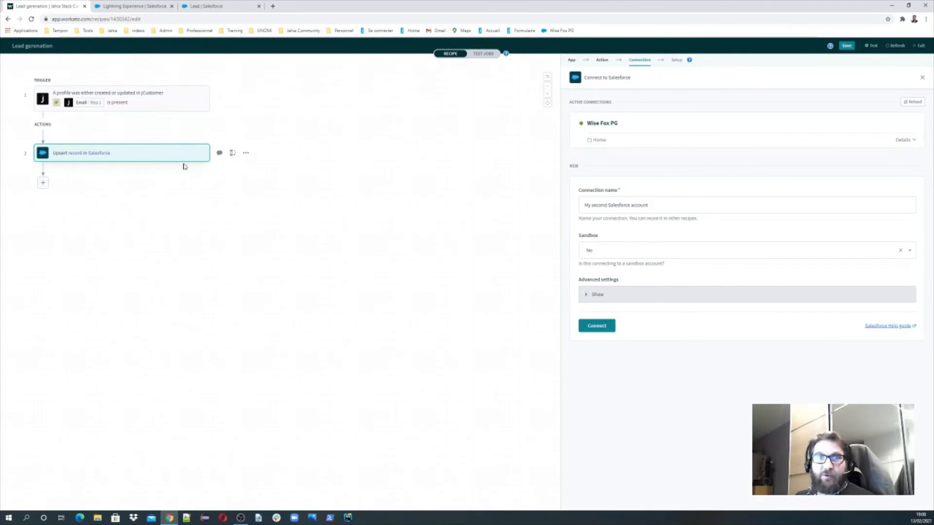
# Use the existing Salesforce connection and choose Lead as the object to upsert
pyautogui.click(611, 205)
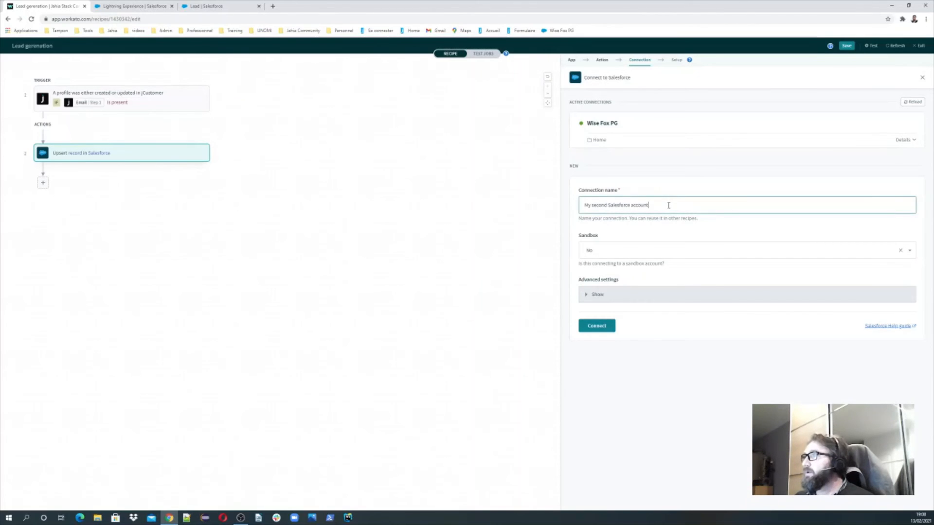
pyautogui.click(608, 128)
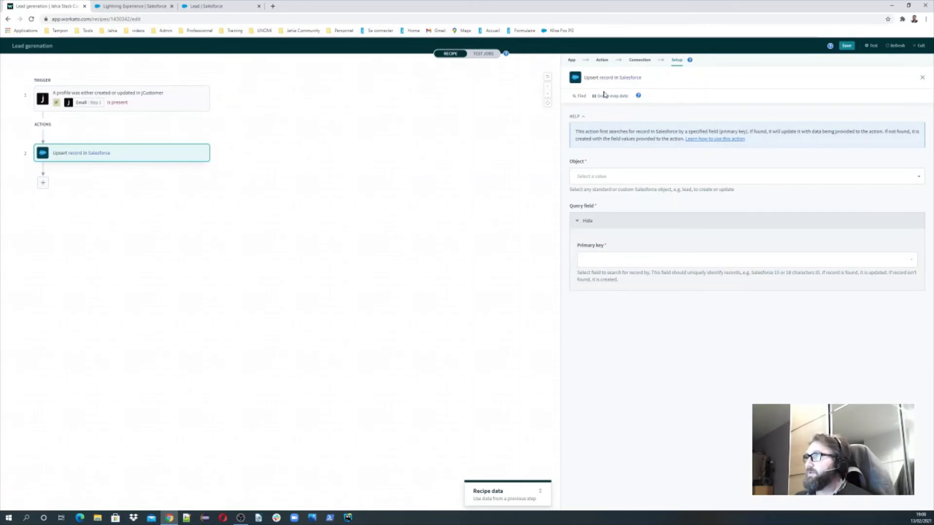
pyautogui.click(595, 178)
pyautogui.write('le')
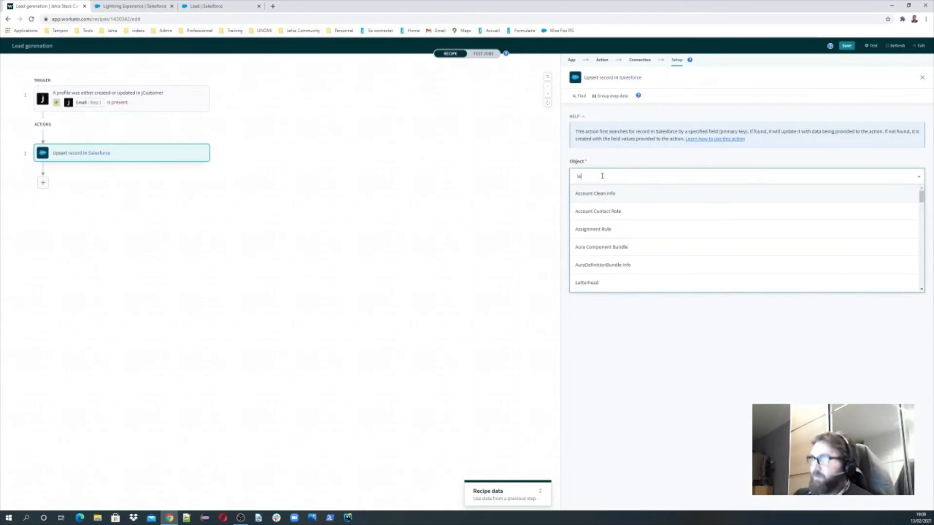
pyautogui.write('ad')
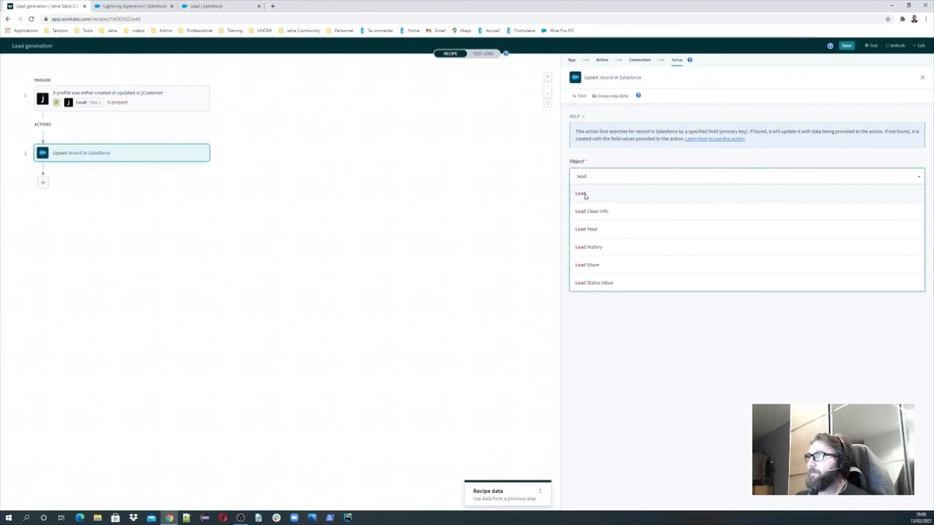
pyautogui.click(586, 196)
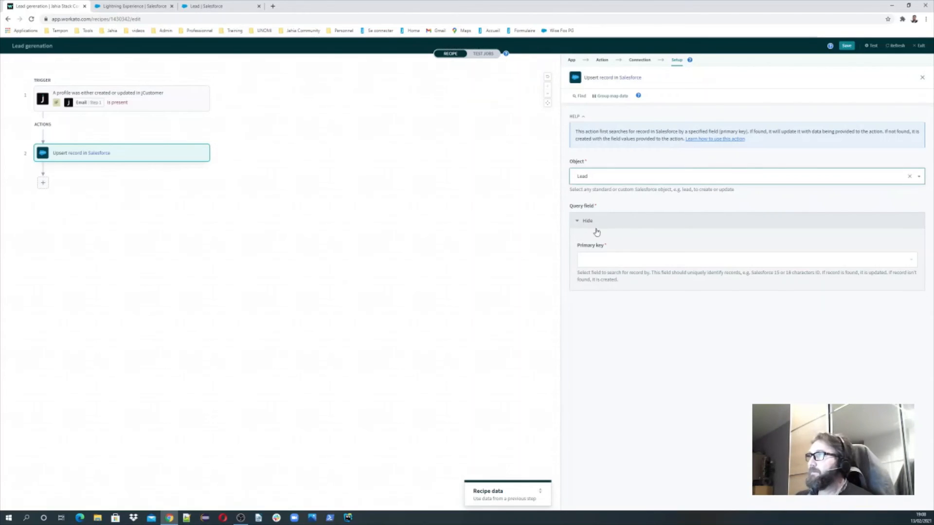
# Set jExperienceId as the primary key for matching Lead records
pyautogui.click(598, 259)
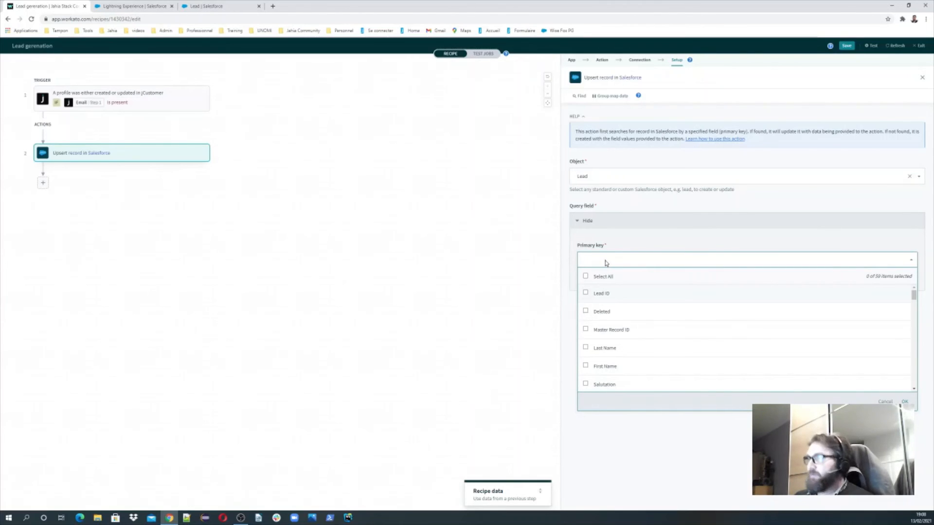
pyautogui.write('jE')
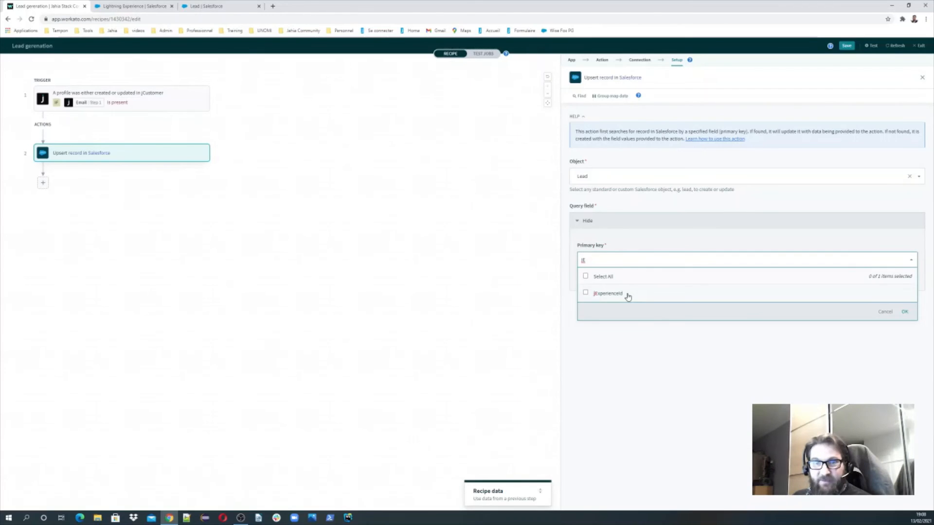
pyautogui.click(607, 294)
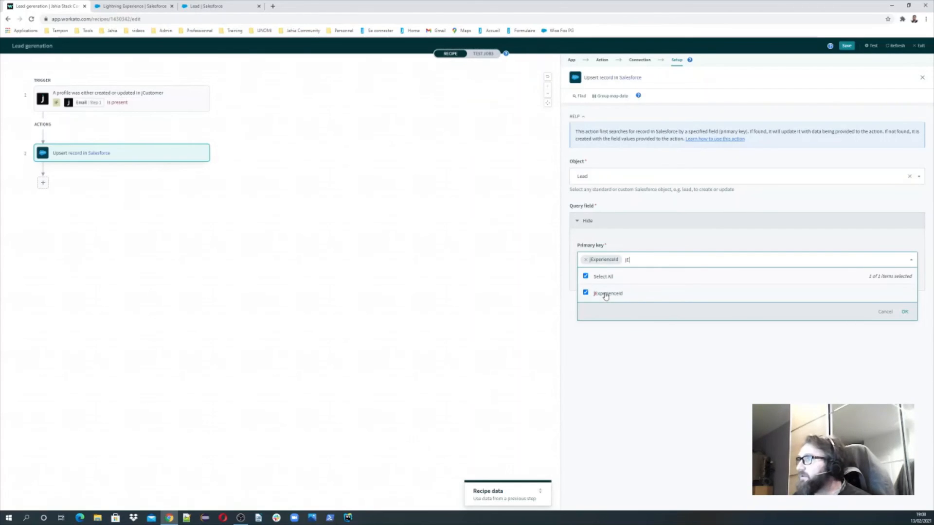
pyautogui.click(673, 242)
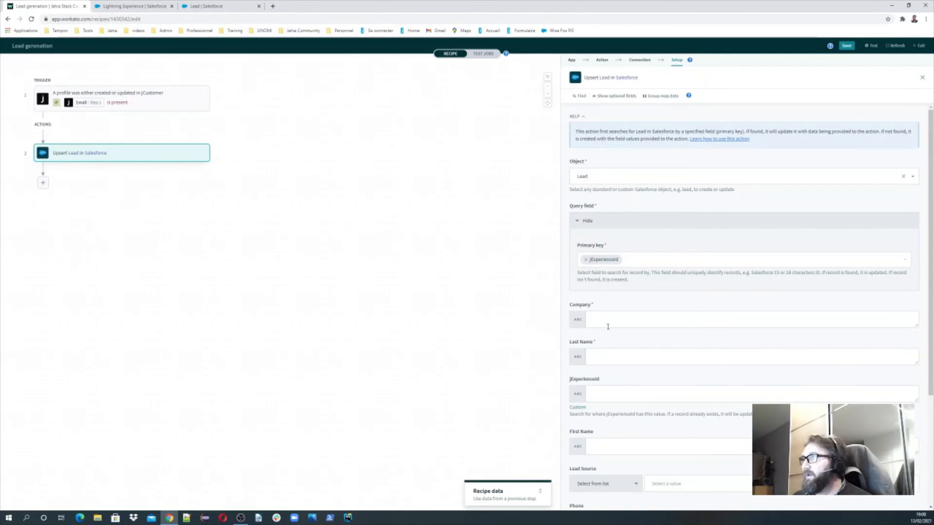
# Map the profile's Company into Company and Last name into Last Name
pyautogui.scroll(-2, 602, 319)
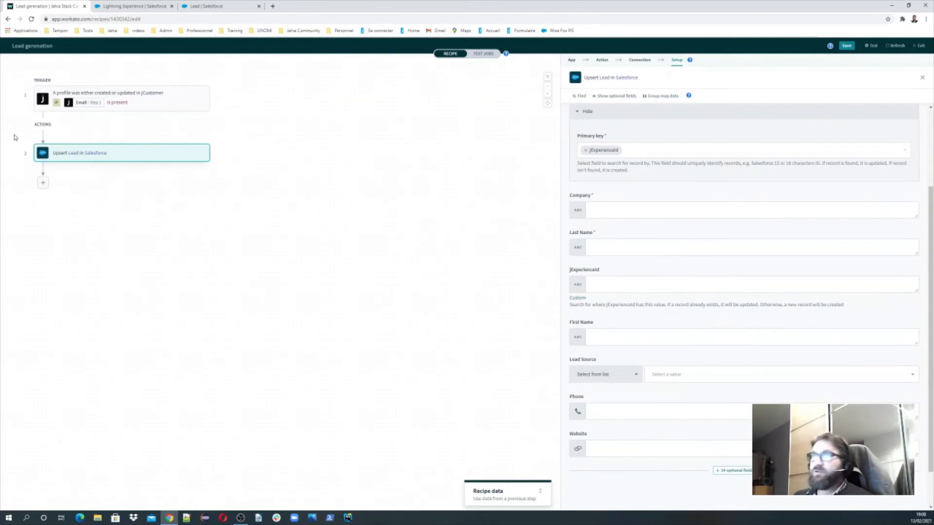
pyautogui.click(598, 210)
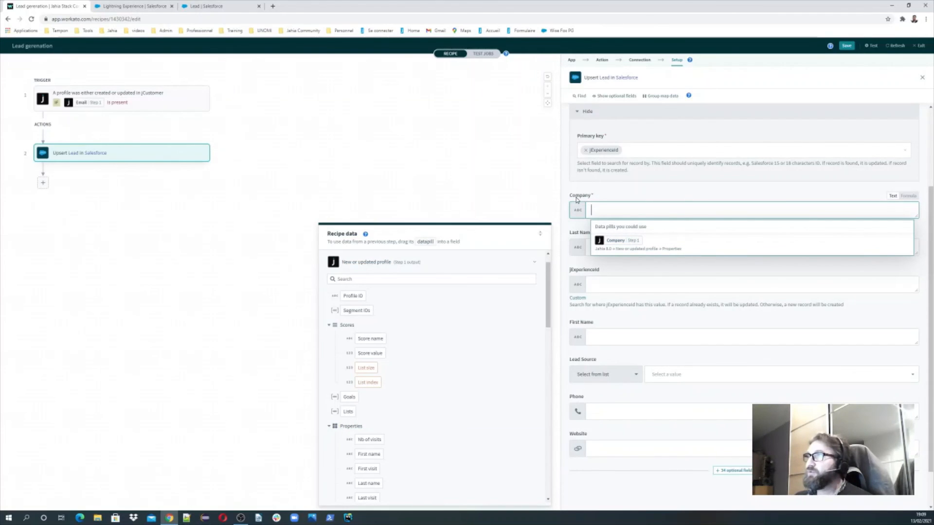
pyautogui.click(621, 241)
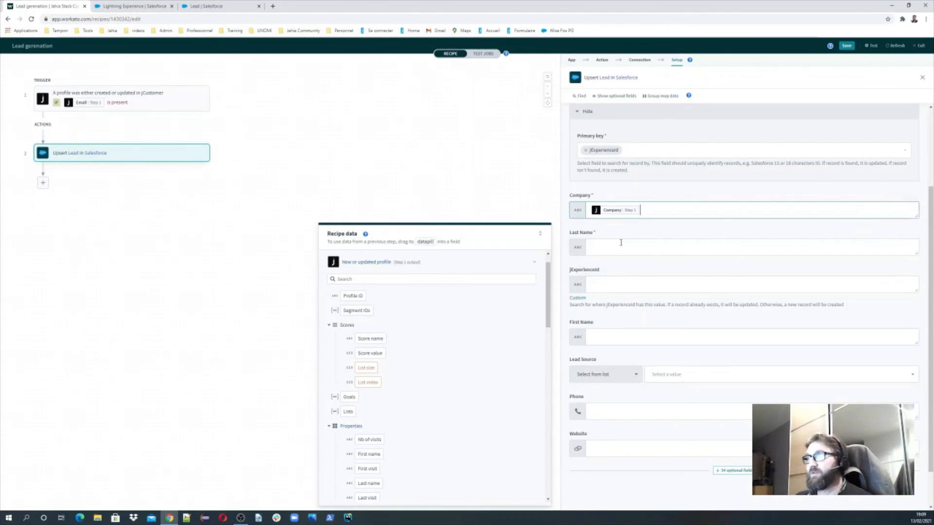
pyautogui.click(613, 246)
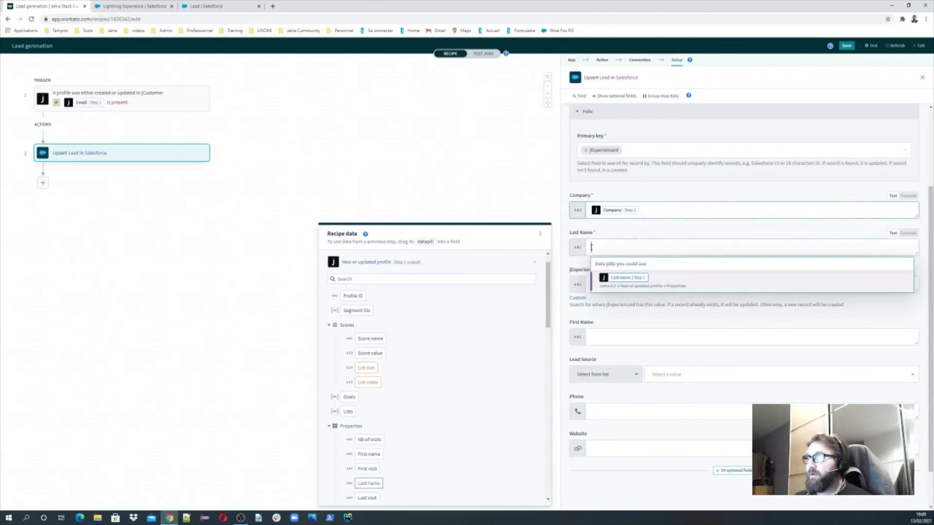
pyautogui.click(623, 275)
# Search the profile data for 'jEx' to fill jExperienceId, then clear the unsuccessful search
pyautogui.click(603, 282)
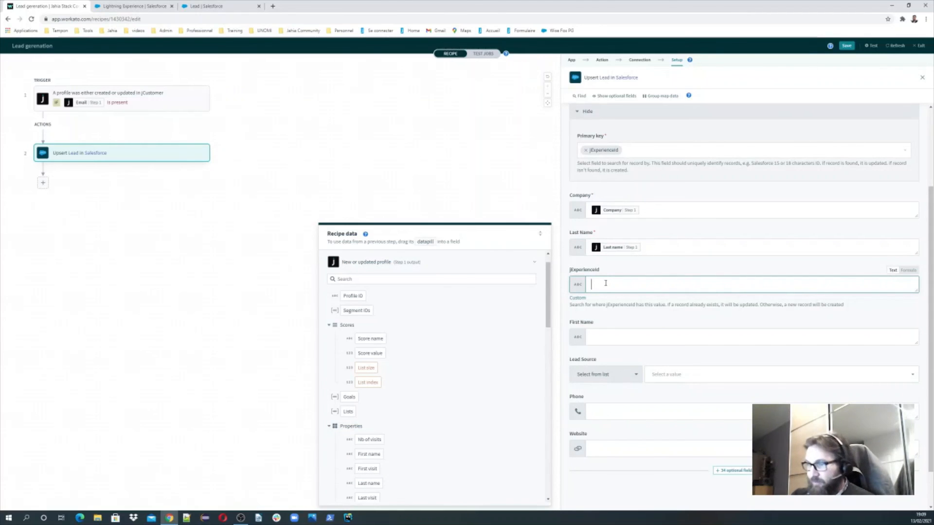
pyautogui.press('BackSpace')
pyautogui.press('BackSpace')
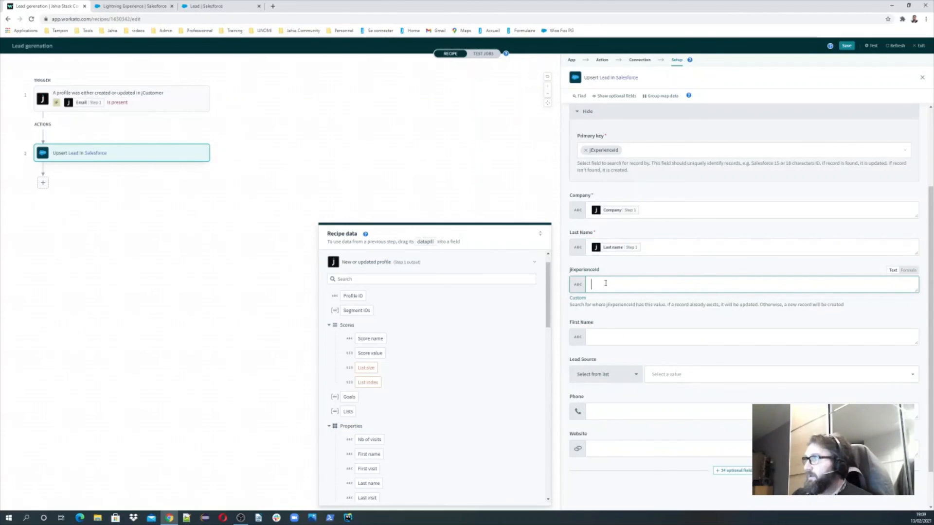
pyautogui.click(354, 279)
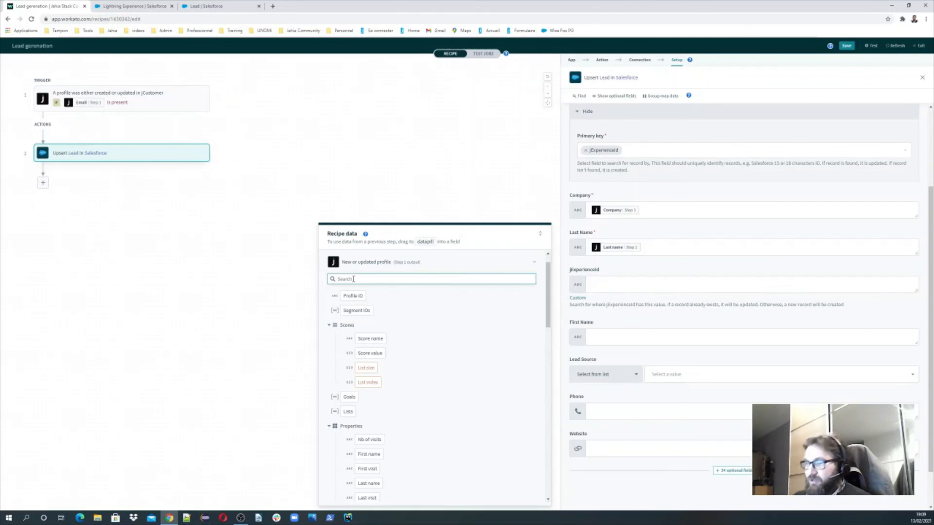
pyautogui.write('jEx')
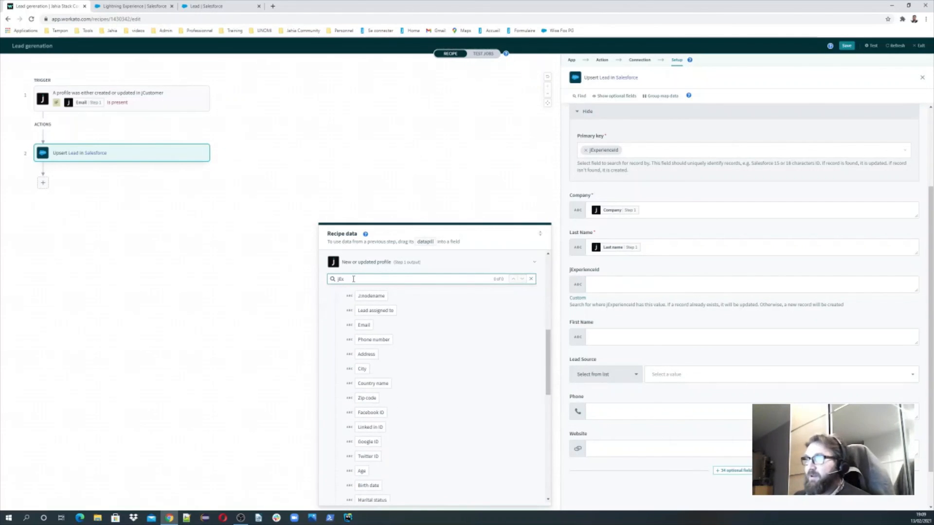
pyautogui.press('BackSpace')
pyautogui.press('BackSpace')
pyautogui.press('BackSpace')
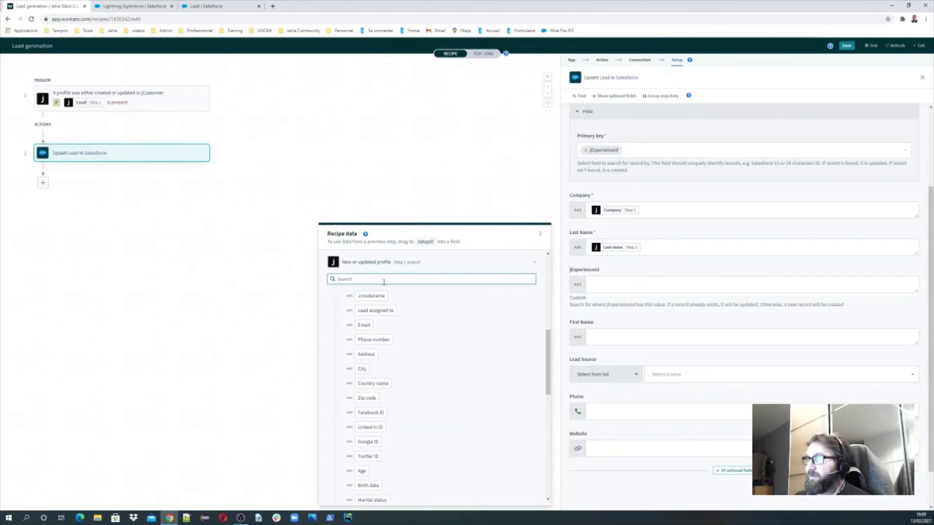
pyautogui.scroll(15, 457, 363)
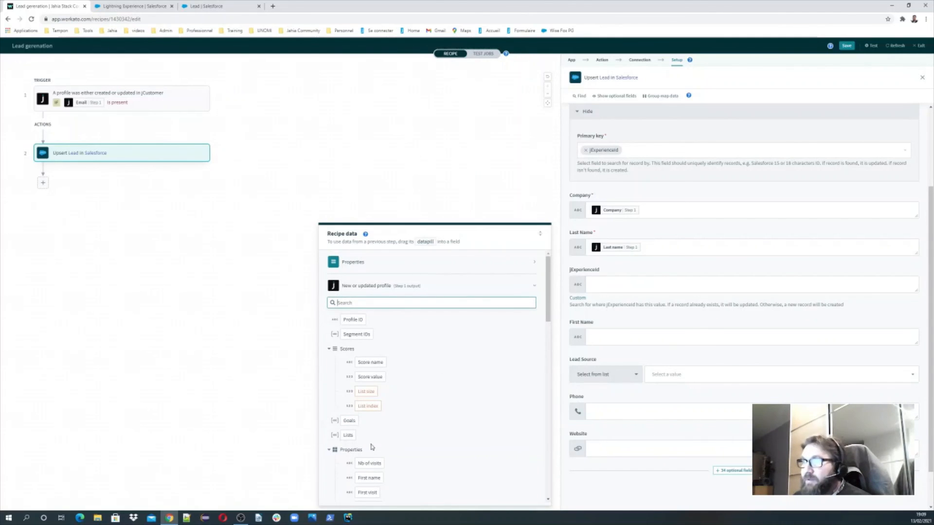
# Map the profile's Profile ID into jExperienceId and First name into First Name
pyautogui.scroll(-10, 372, 445)
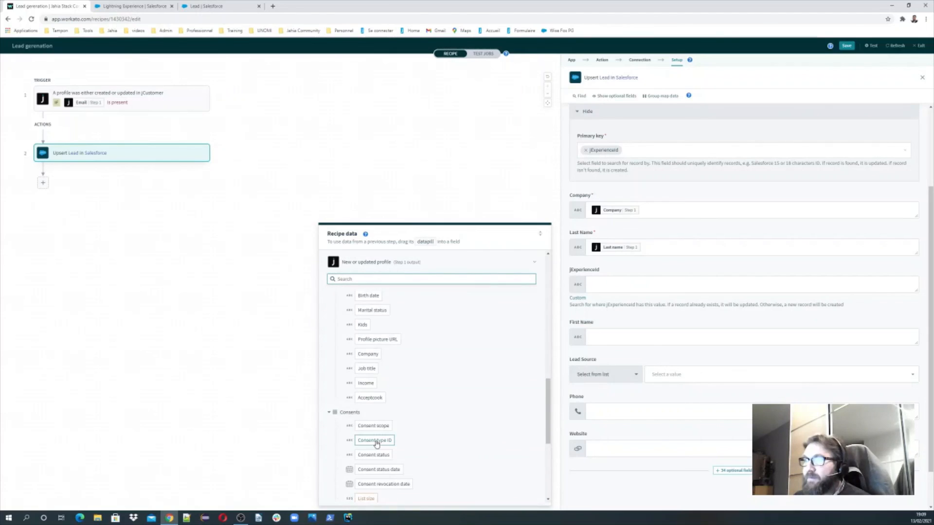
pyautogui.scroll(10, 372, 445)
pyautogui.write('r')
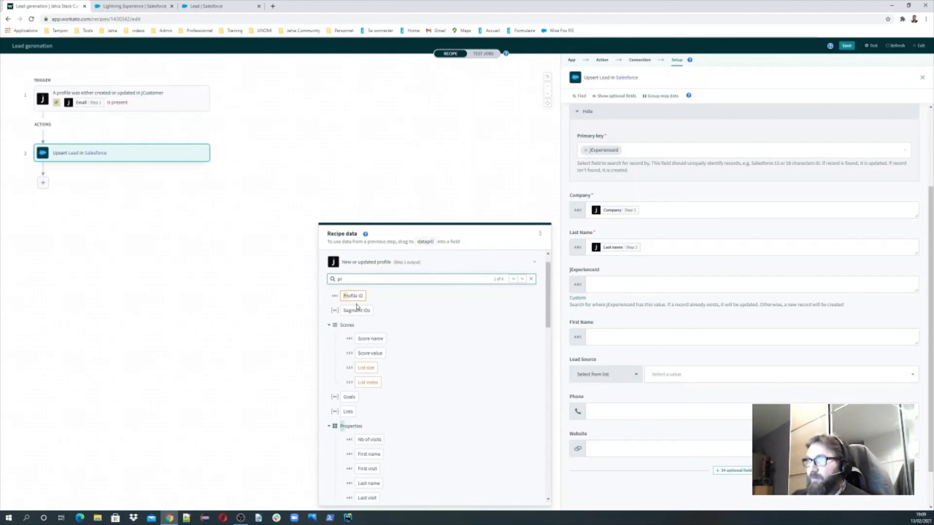
pyautogui.click(355, 298)
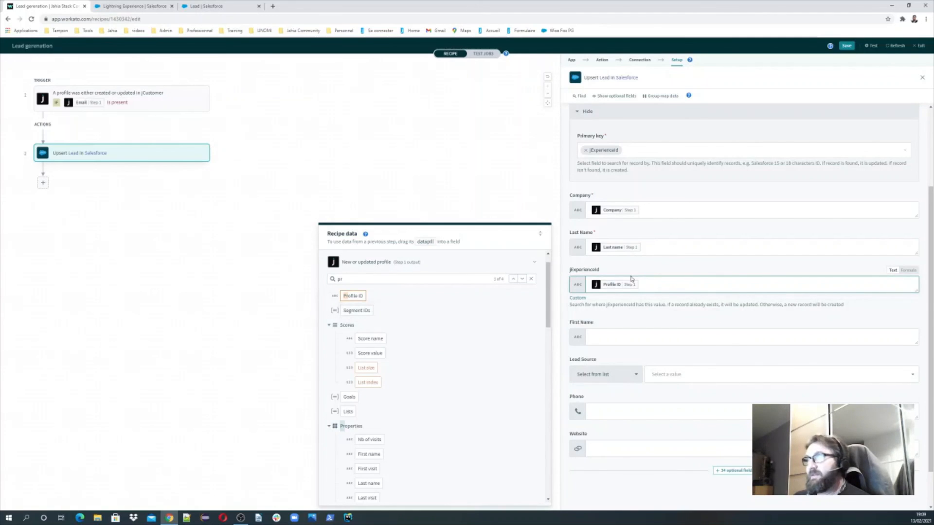
pyautogui.click(571, 335)
pyautogui.click(624, 373)
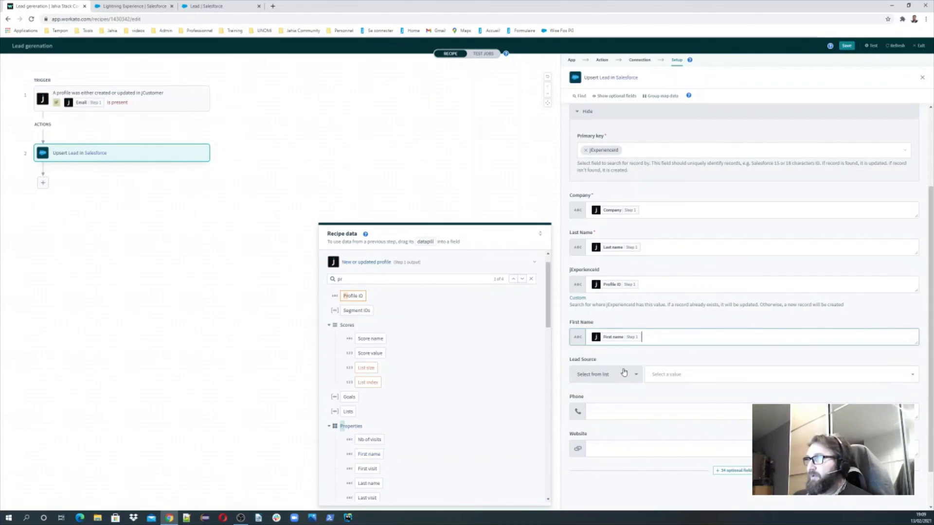
# Search the profile data for 'hon' and map Phone number into the Phone field
pyautogui.click(609, 411)
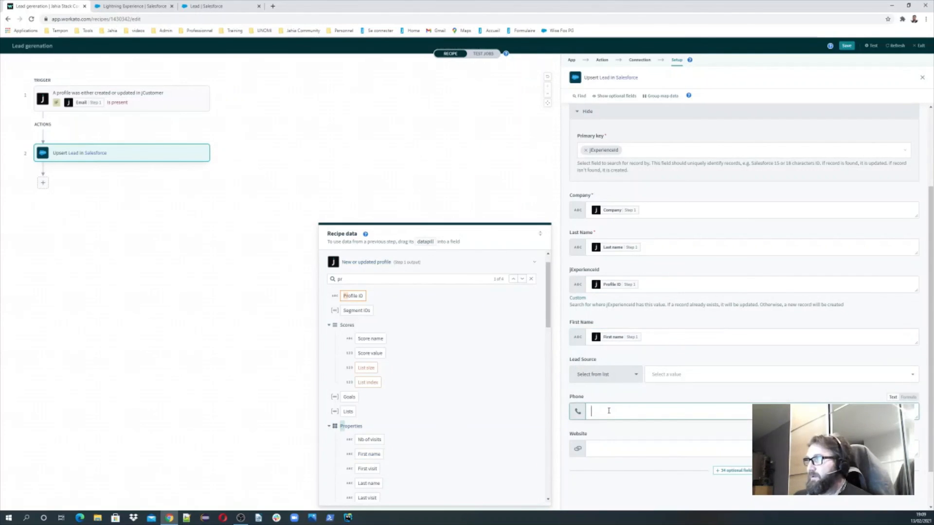
pyautogui.click(353, 279)
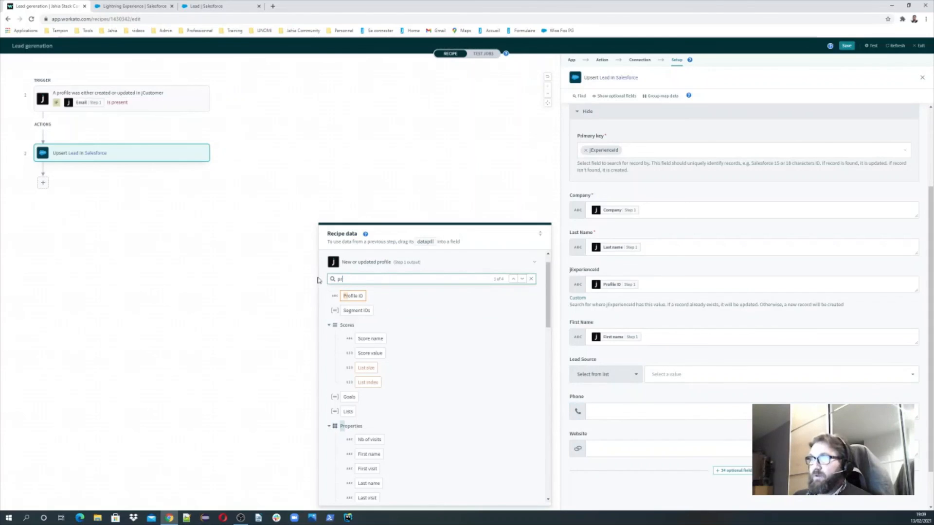
pyautogui.press('BackSpace')
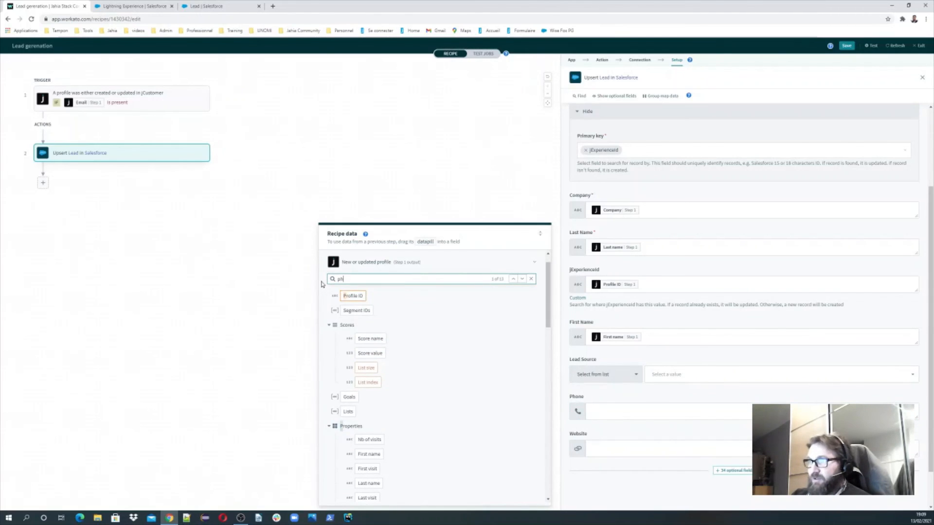
pyautogui.write('hon')
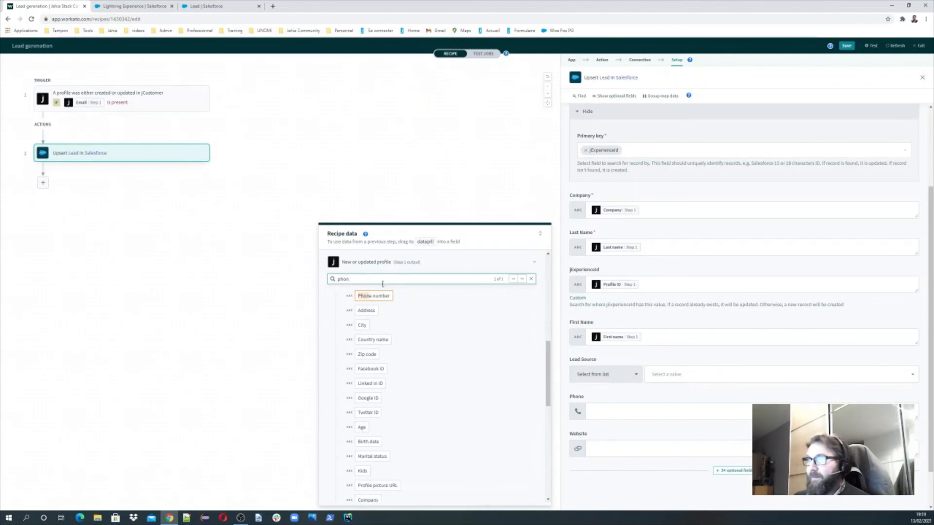
pyautogui.click(374, 296)
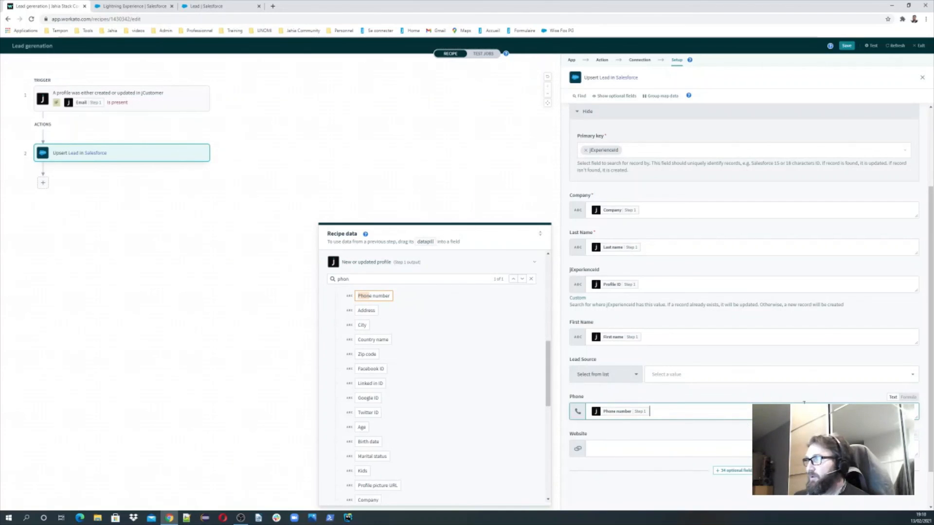
pyautogui.scroll(-1, 804, 403)
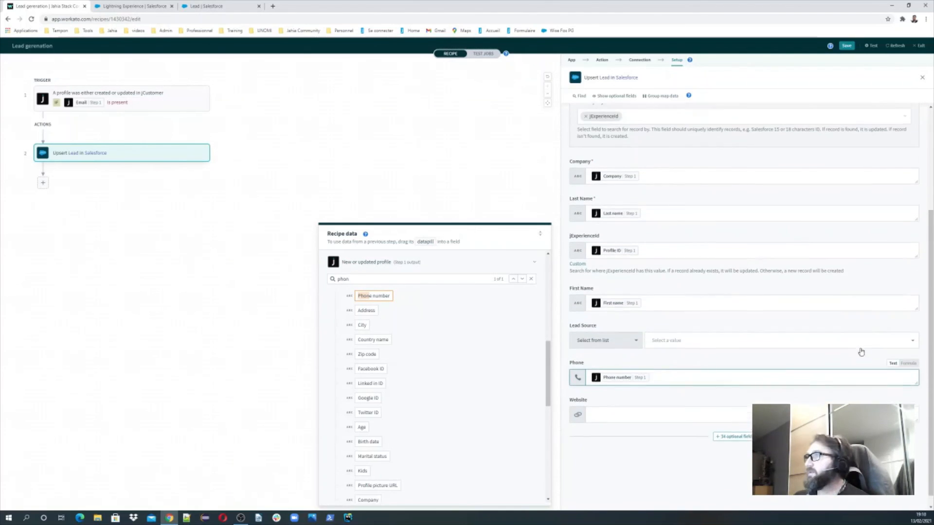
pyautogui.scroll(3, 861, 352)
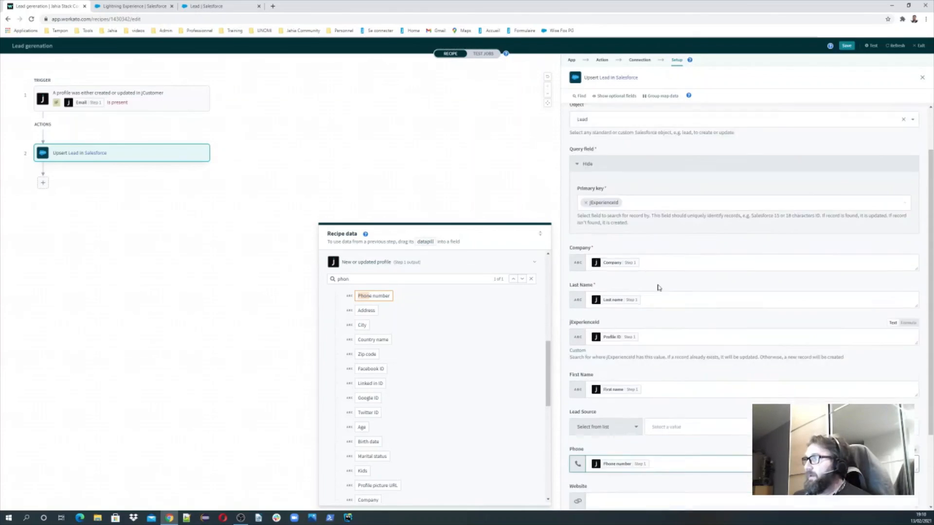
pyautogui.scroll(2, 659, 288)
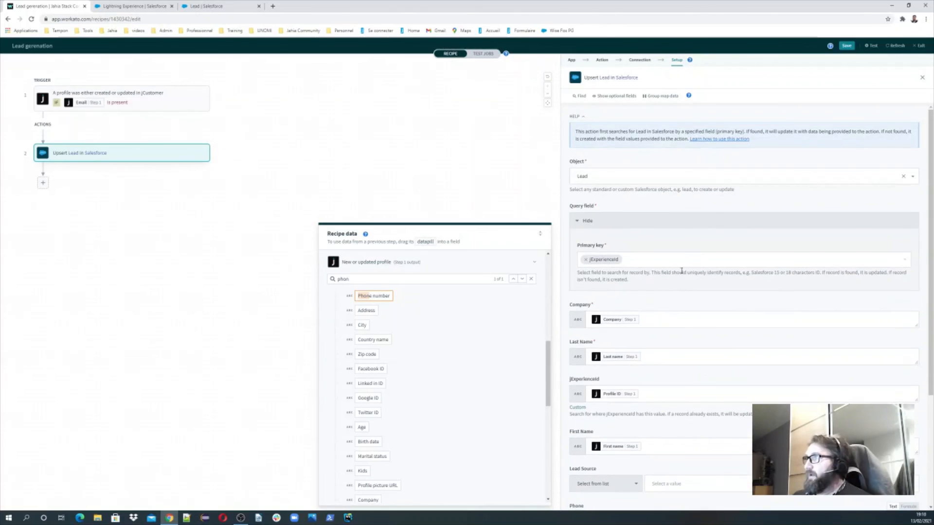
# Save the Lead generation recipe, saving a second time to confirm
pyautogui.click(847, 48)
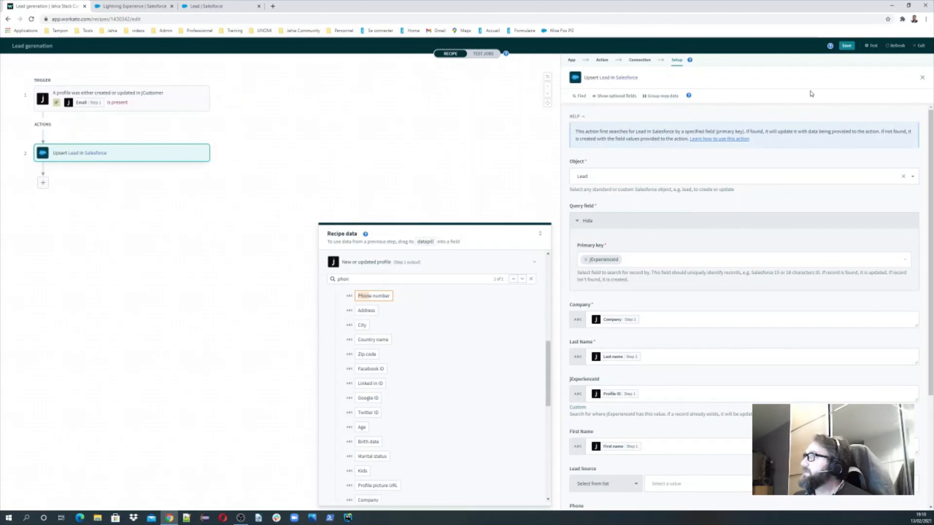
pyautogui.click(845, 47)
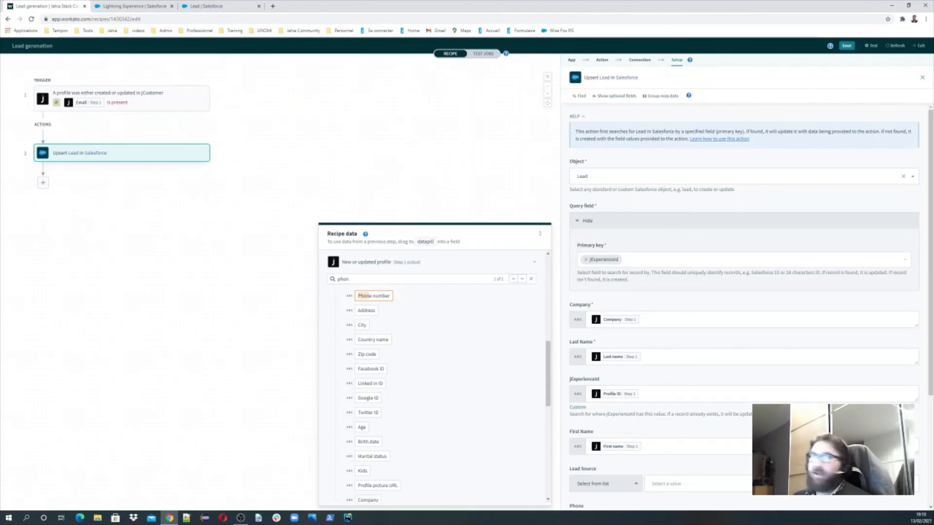